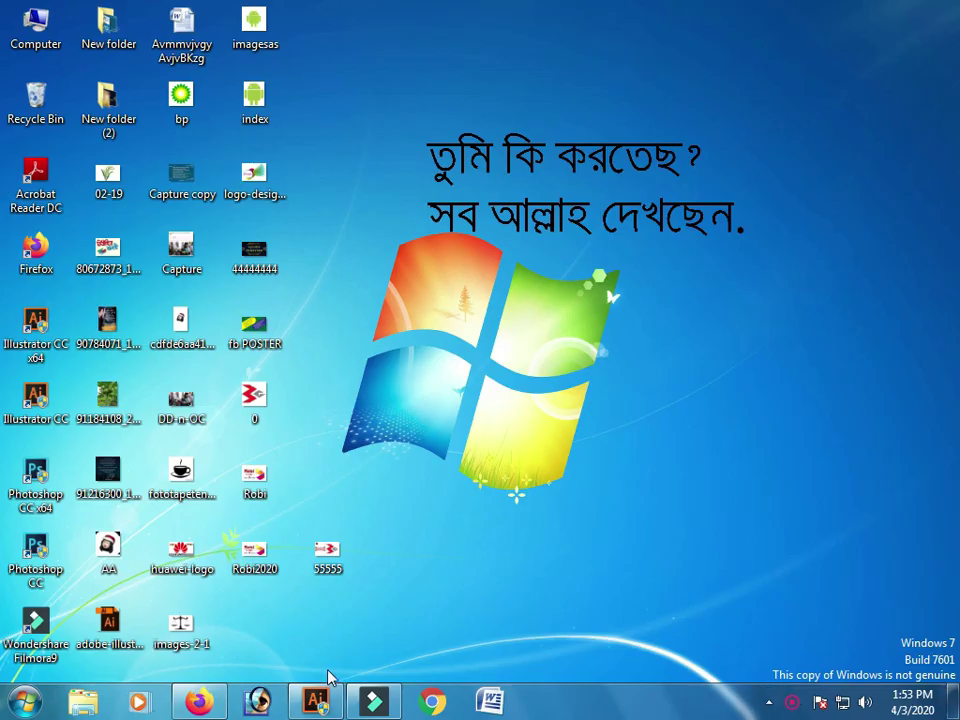
Draw a large circle with the Ellipse tool in Illustrator
{"action": "left_click", "coordinate": [315, 700]}
{"action": "left_click", "coordinate": [48, 170]}
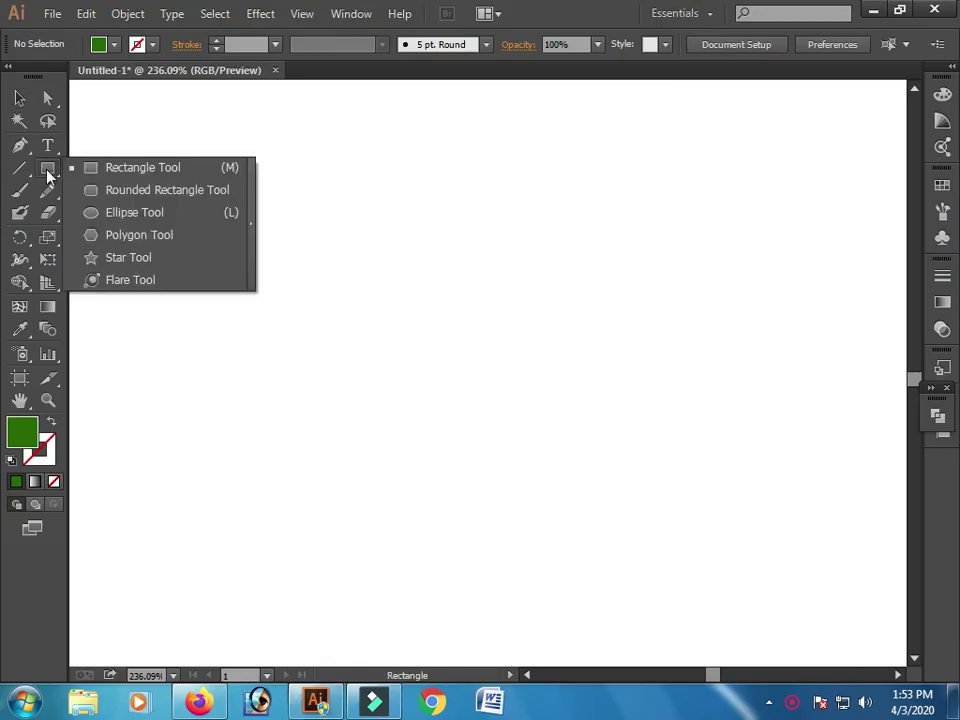
{"action": "left_click", "coordinate": [122, 212]}
{"action": "left_click_drag", "start_coordinate": [353, 228], "coordinate": [518, 392]}
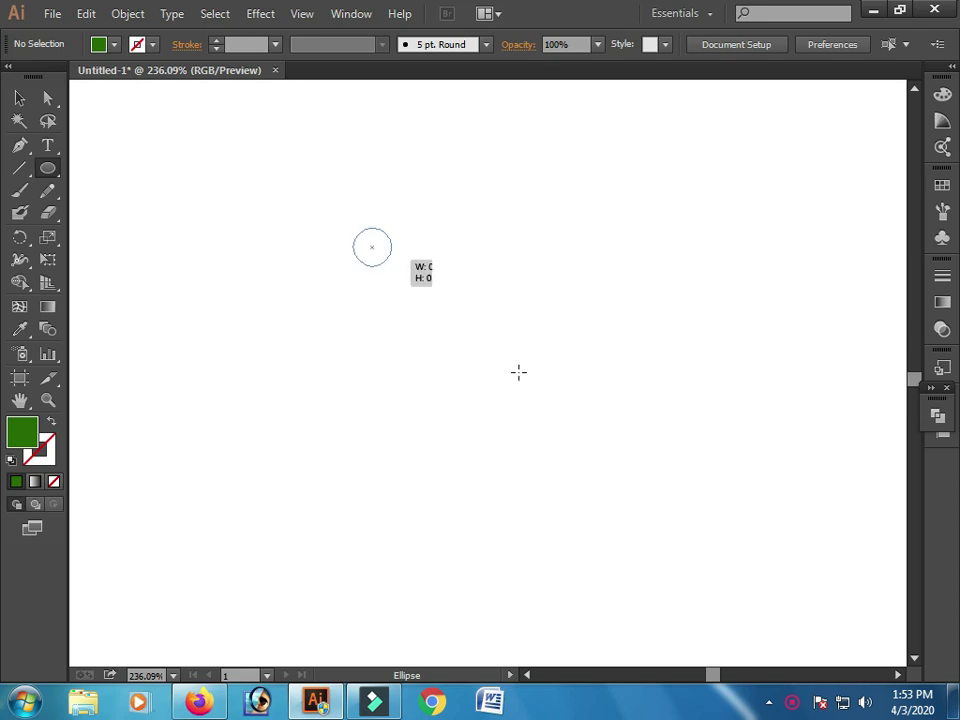
{"action": "left_click_drag", "start_coordinate": [762, 588], "coordinate": [777, 650]}
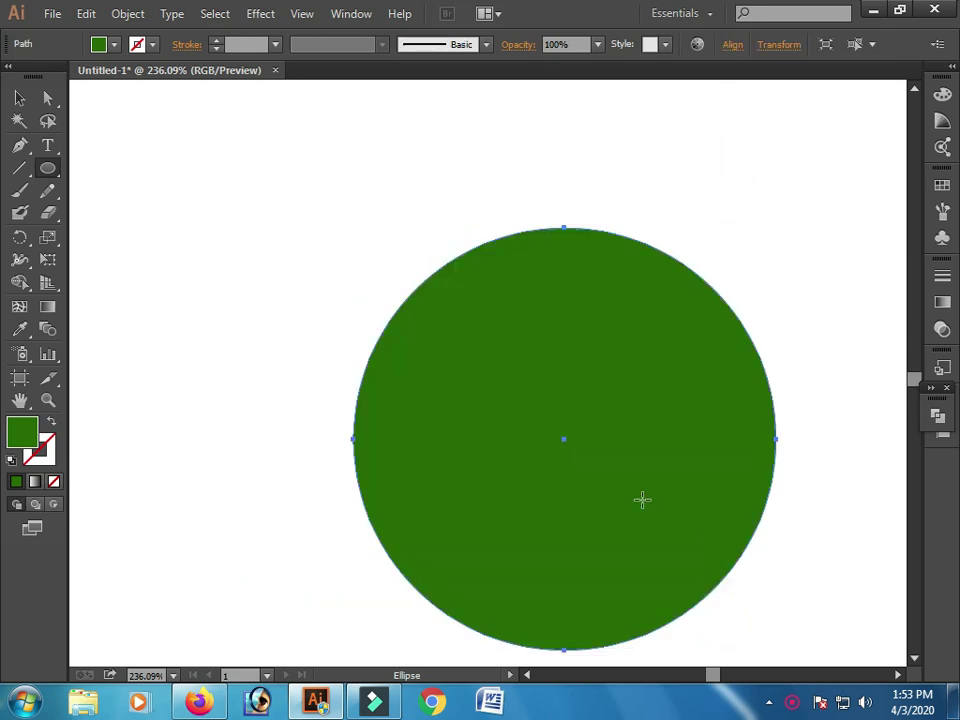
Centre the circle on the page and turn its green fill into a green outline
{"action": "key", "text": "v"}
{"action": "left_click_drag", "start_coordinate": [571, 452], "coordinate": [453, 356]}
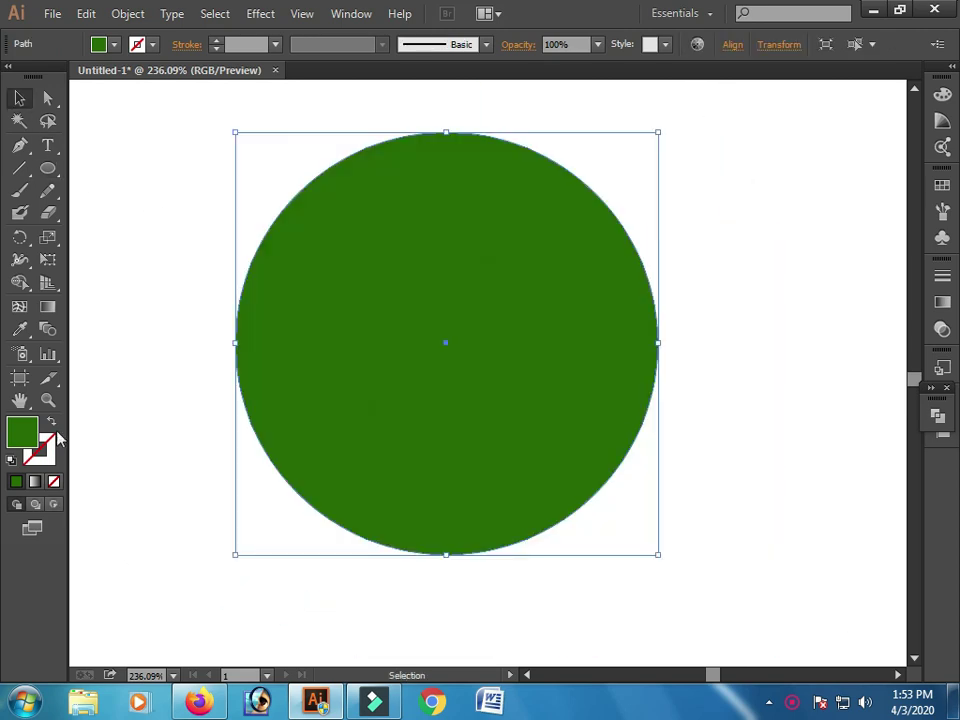
{"action": "left_click", "coordinate": [52, 423]}
{"action": "left_click", "coordinate": [138, 240]}
Draw a long horizontal rounded bar and align its centres with the circle
{"action": "left_click_drag", "start_coordinate": [47, 168], "coordinate": [150, 189]}
{"action": "left_click_drag", "start_coordinate": [188, 290], "coordinate": [728, 370]}
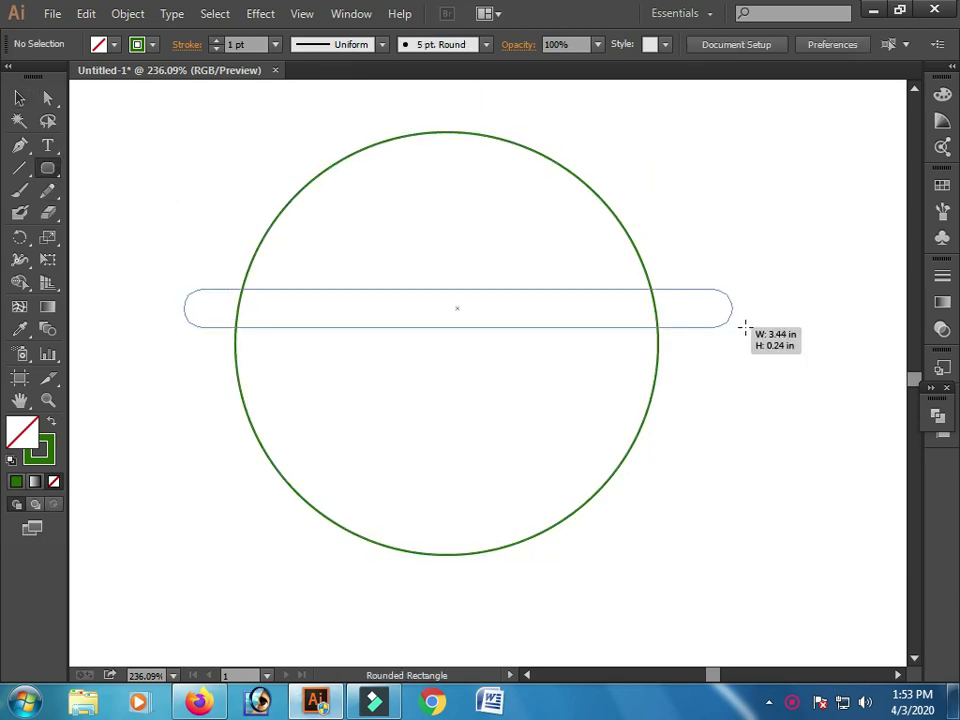
{"action": "key", "text": "v"}
{"action": "left_click_drag", "start_coordinate": [216, 156], "coordinate": [501, 395]}
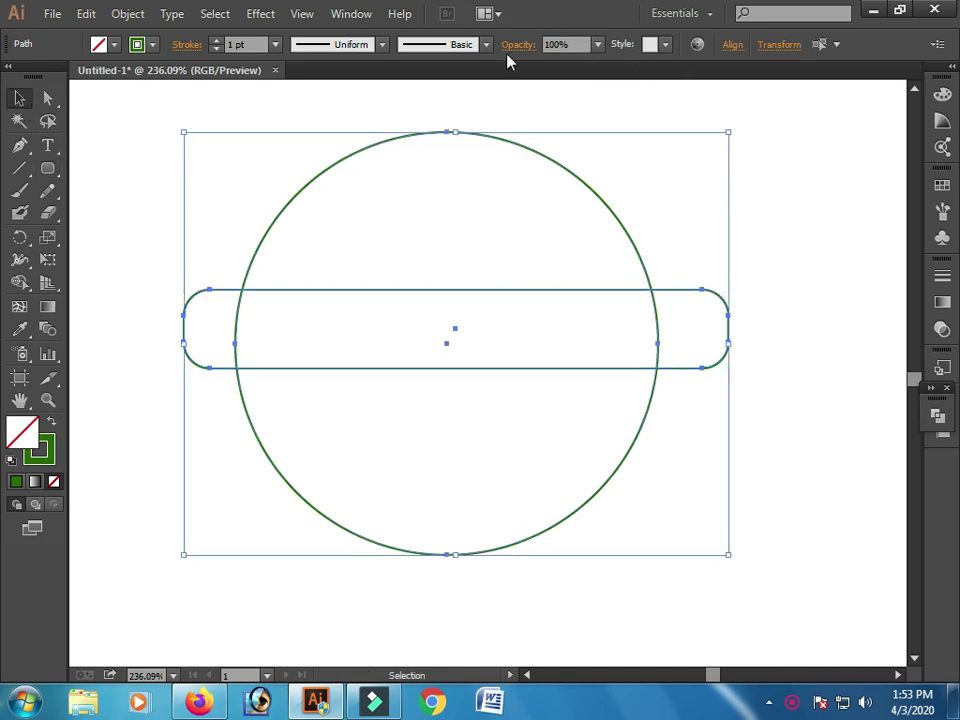
{"action": "left_click", "coordinate": [732, 44]}
{"action": "left_click", "coordinate": [656, 103]}
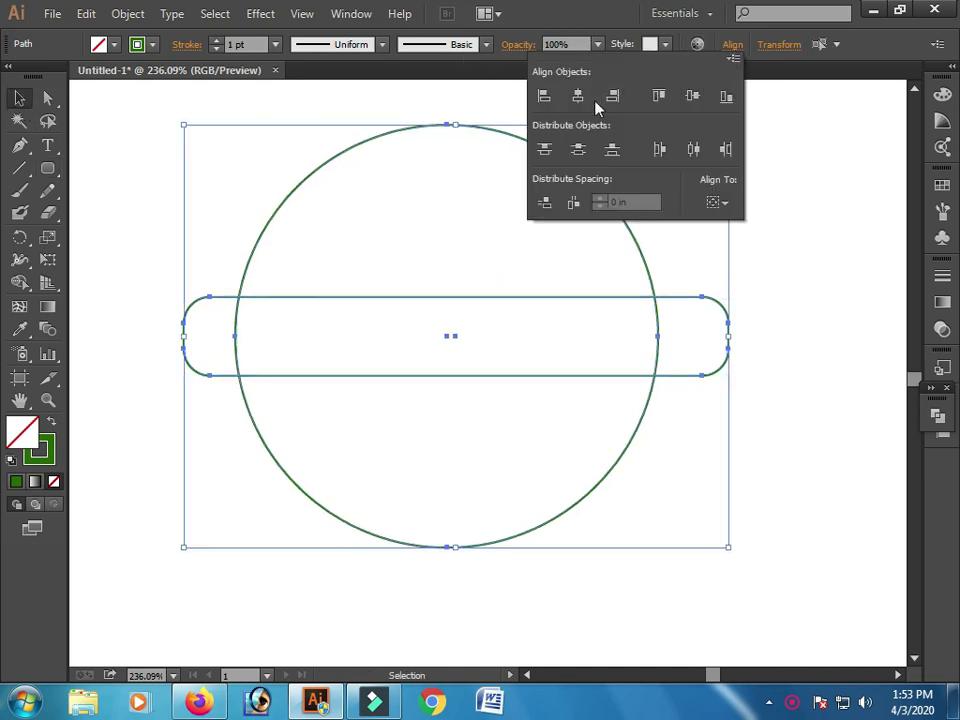
{"action": "left_click", "coordinate": [578, 95]}
Copy the bar, Paste in Back, and rotate the copy 90° into a vertical bar
{"action": "left_click", "coordinate": [620, 375]}
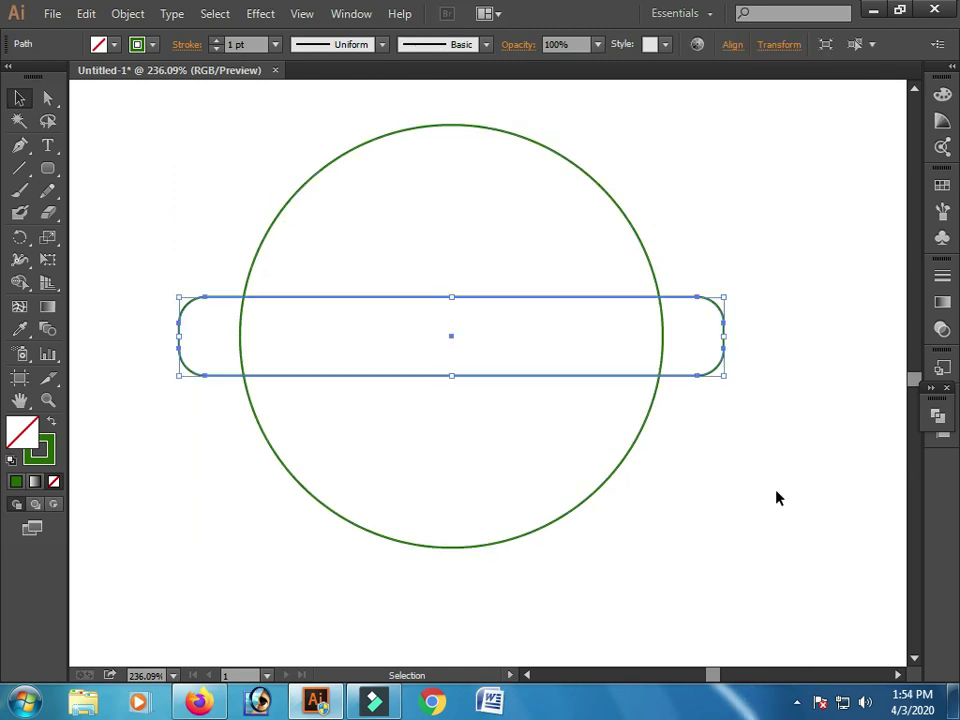
{"action": "left_click", "coordinate": [86, 13]}
{"action": "left_click", "coordinate": [115, 104]}
{"action": "left_click", "coordinate": [86, 13]}
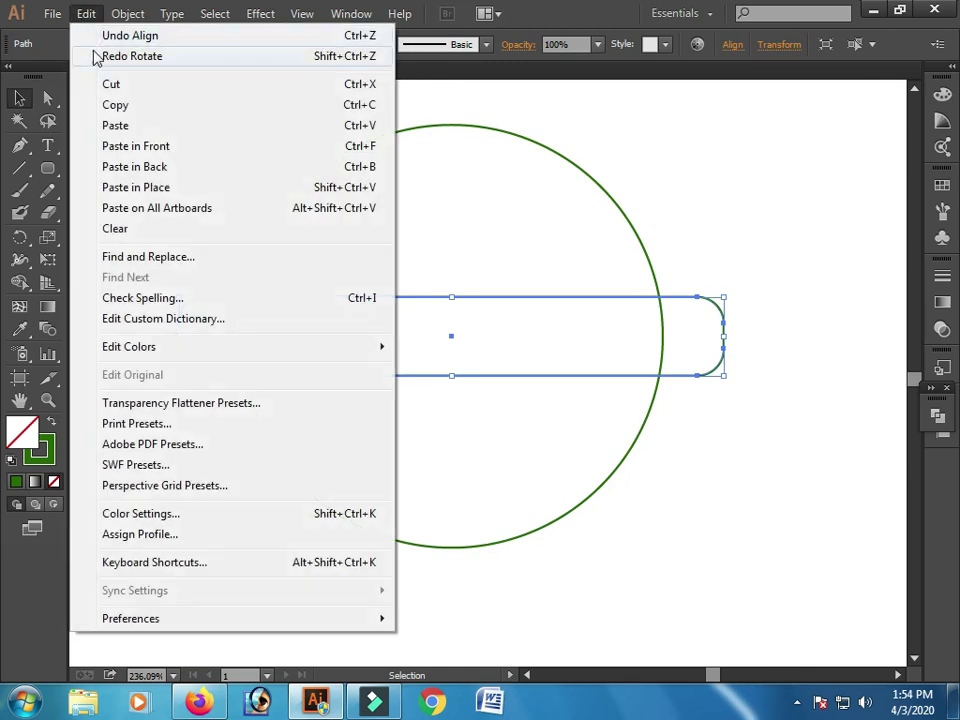
{"action": "left_click", "coordinate": [152, 166]}
{"action": "left_click_drag", "start_coordinate": [733, 291], "coordinate": [504, 563]}
{"action": "scroll", "coordinate": [750, 377], "scroll_direction": "up", "scroll_amount": 1}
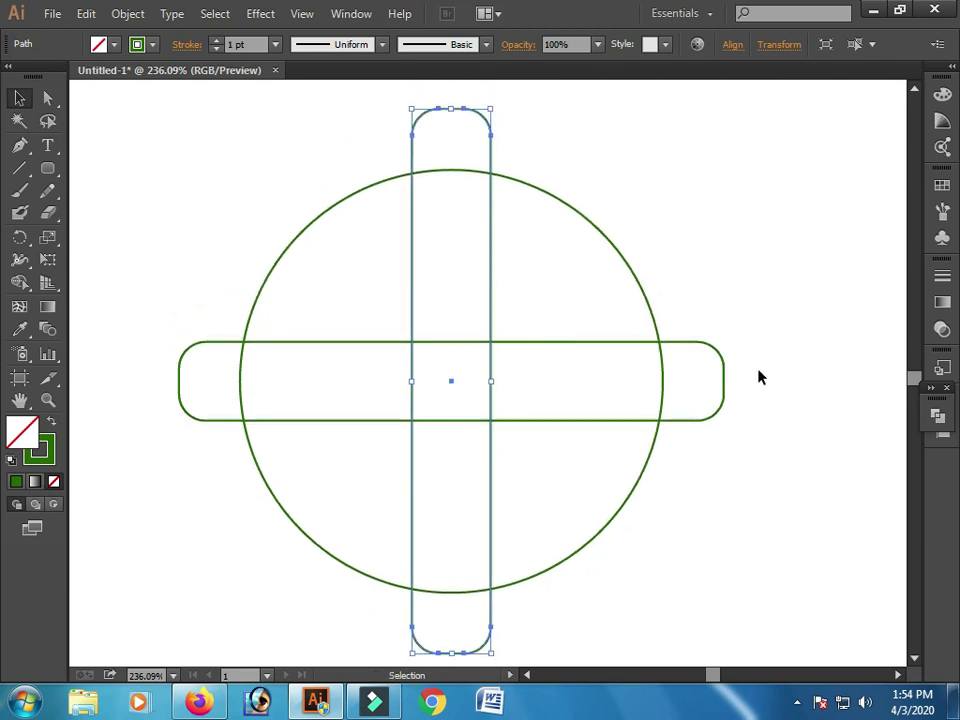
Set the stroke weight of the circle and both bars to 20 pt
{"action": "left_click_drag", "start_coordinate": [221, 176], "coordinate": [689, 532]}
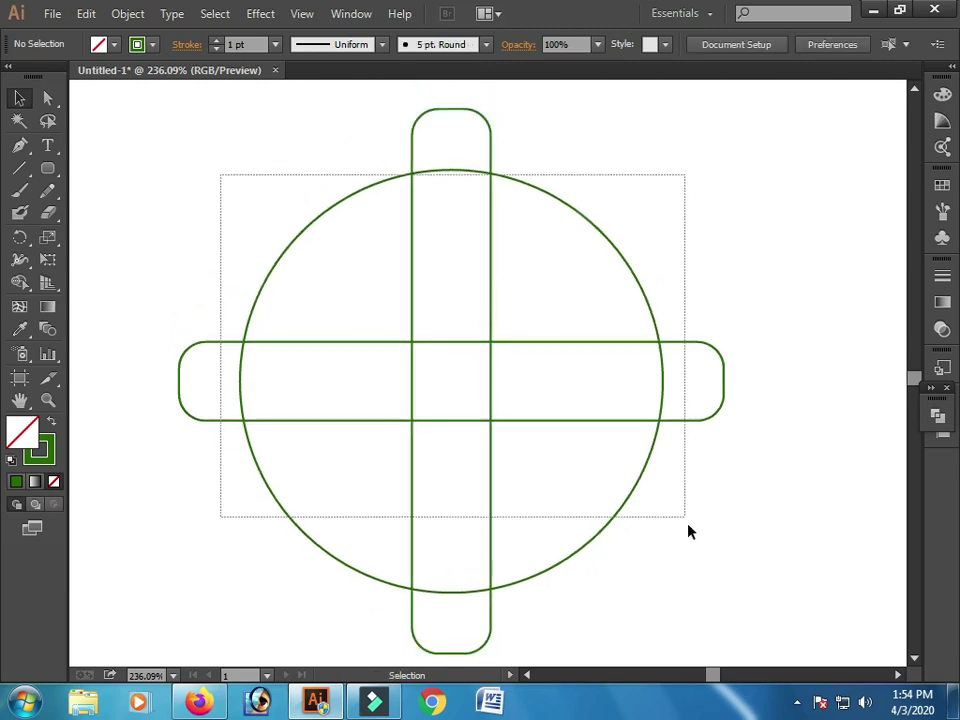
{"action": "left_click", "coordinate": [216, 41]}
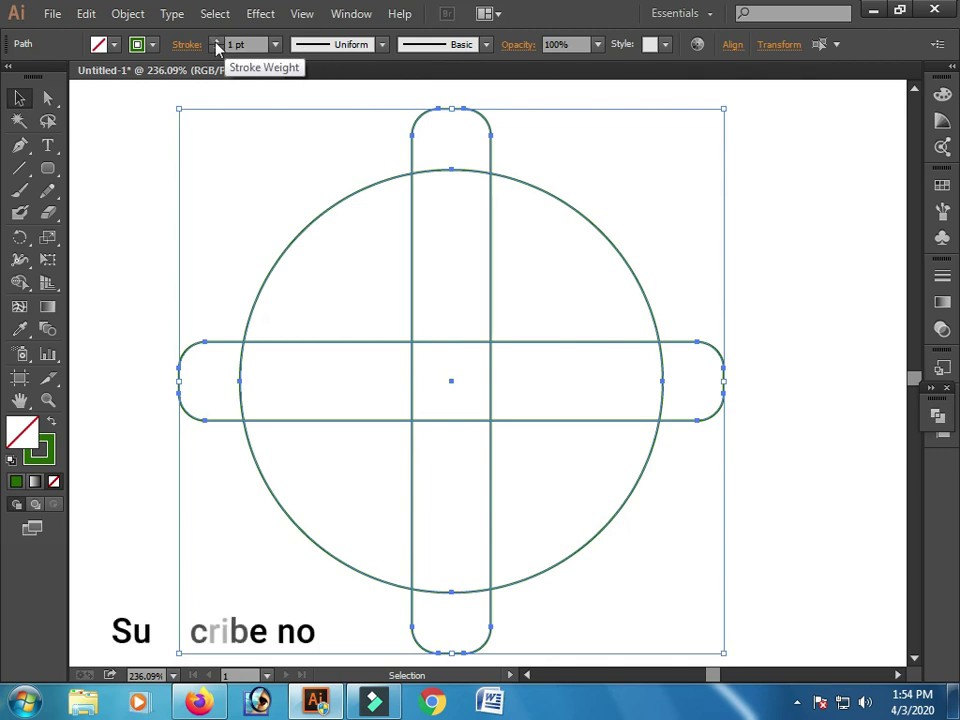
{"action": "left_click", "coordinate": [216, 41]}
{"action": "left_click", "coordinate": [216, 41]}
{"action": "left_click", "coordinate": [216, 41]}
{"action": "left_click", "coordinate": [216, 41]}
{"action": "left_click", "coordinate": [216, 41]}
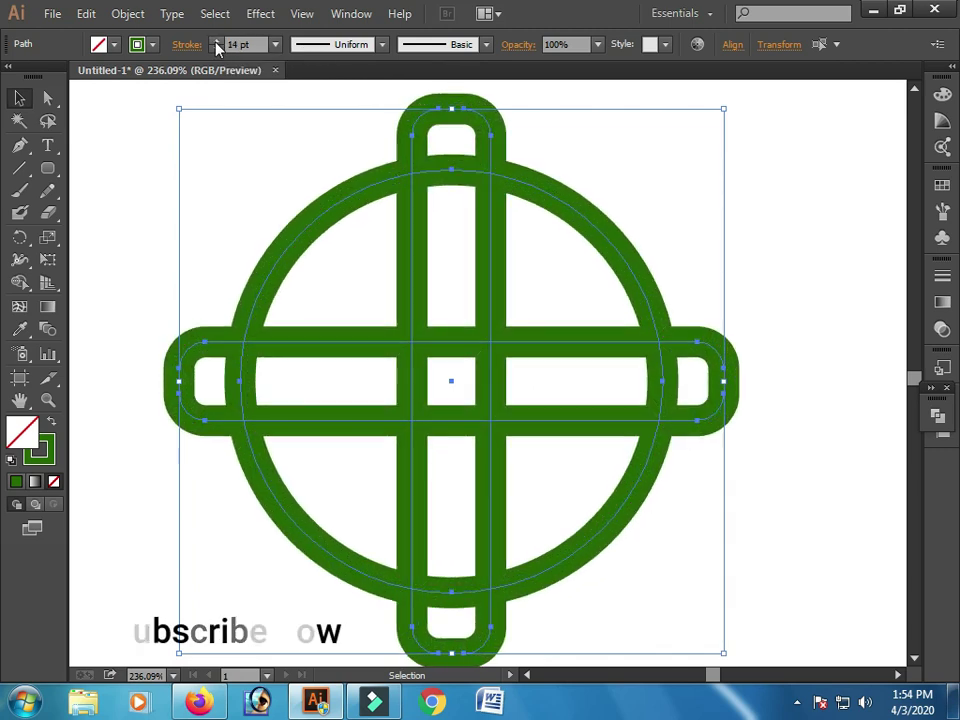
{"action": "left_click", "coordinate": [216, 41]}
{"action": "left_click", "coordinate": [216, 41]}
{"action": "left_click", "coordinate": [216, 41]}
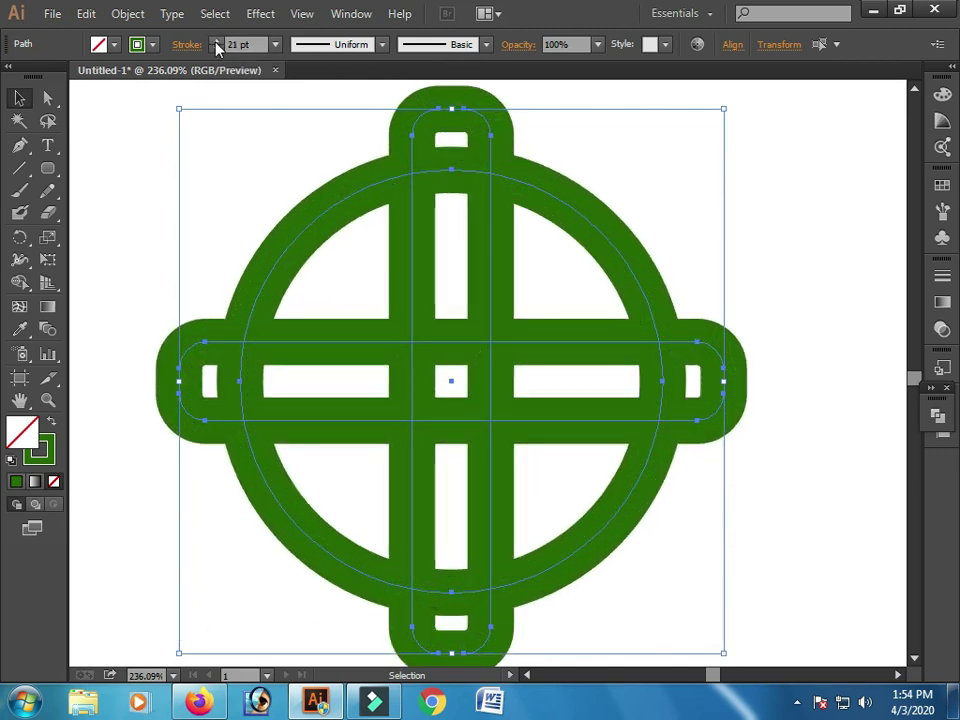
{"action": "left_click", "coordinate": [216, 49]}
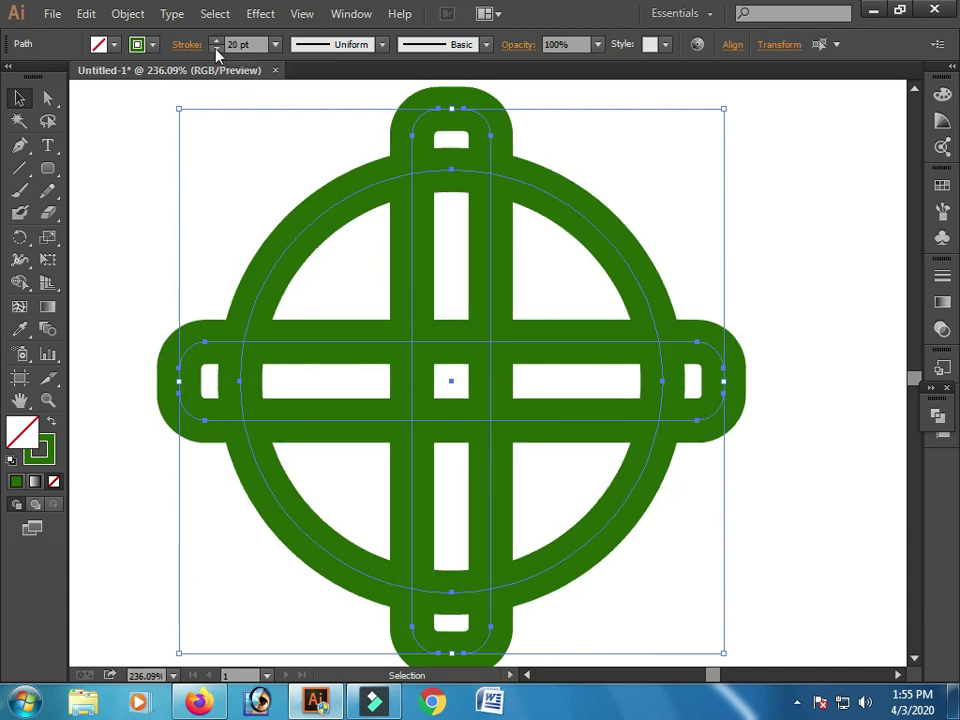
Expand the thick strokes of all the artwork into filled shapes
{"action": "key", "text": "ctrl+minus"}
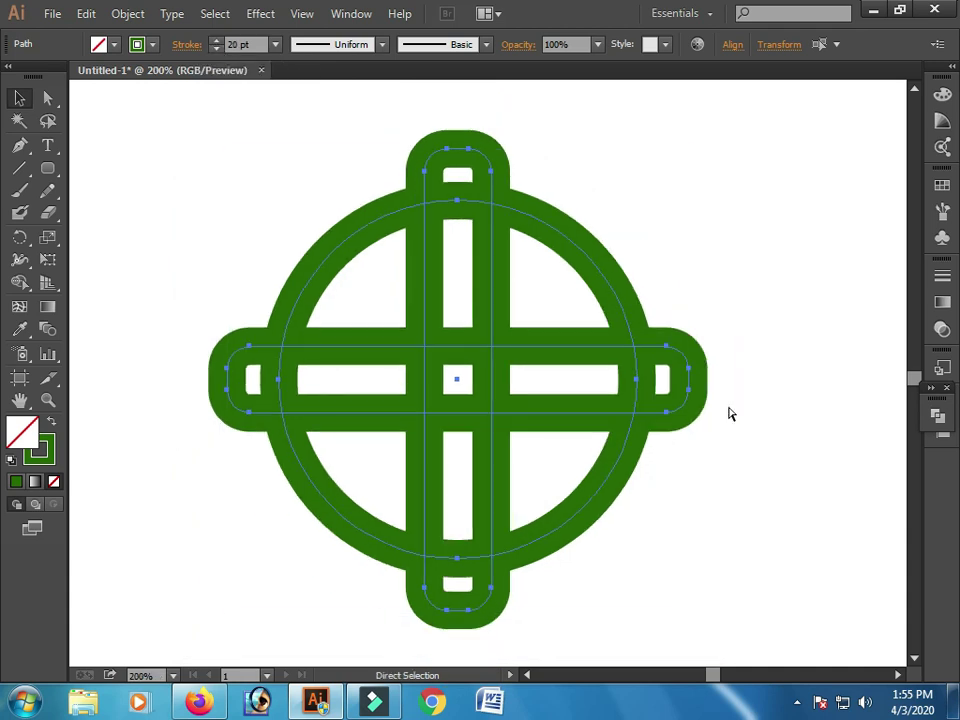
{"action": "left_click_drag", "start_coordinate": [171, 257], "coordinate": [718, 507]}
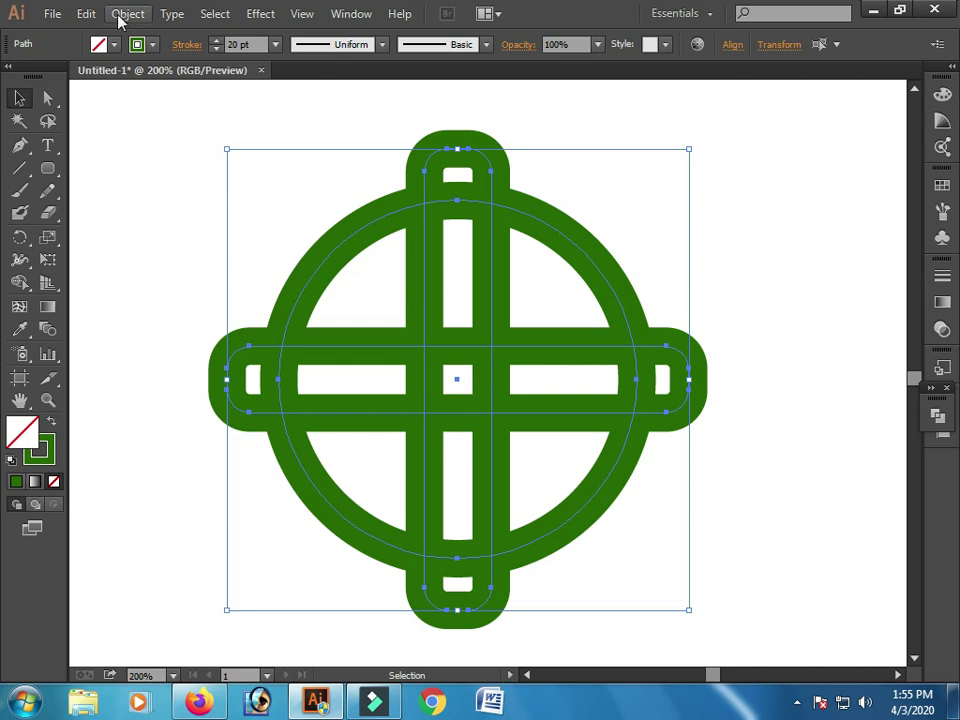
{"action": "left_click", "coordinate": [124, 14]}
{"action": "left_click", "coordinate": [152, 214]}
{"action": "left_click", "coordinate": [437, 454]}
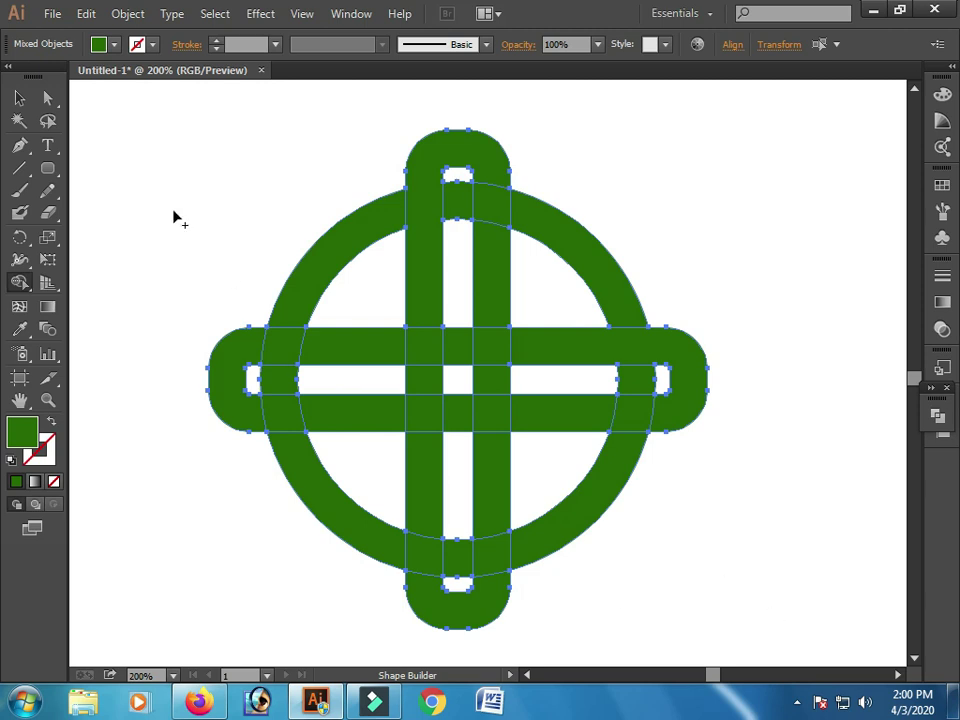
Show the expanded artwork as thin green outlines with no fill
{"action": "key", "text": "v"}
{"action": "left_click_drag", "start_coordinate": [165, 118], "coordinate": [257, 295]}
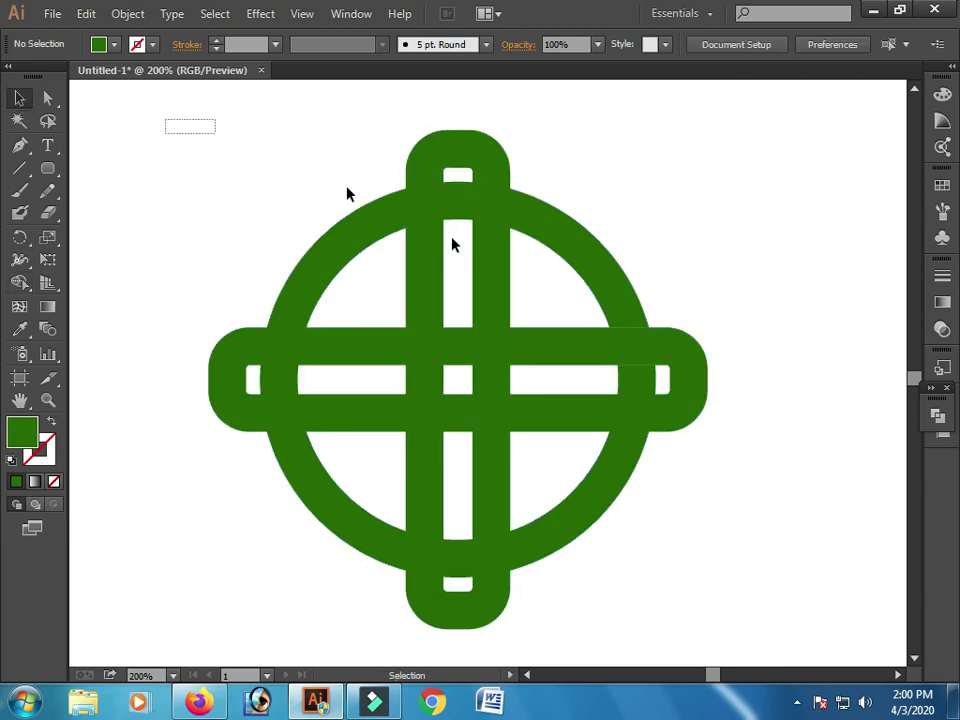
{"action": "left_click", "coordinate": [50, 427]}
{"action": "left_click", "coordinate": [741, 238]}
{"action": "left_click_drag", "start_coordinate": [240, 156], "coordinate": [651, 447]}
Merge the top bar, right ring, bottom cell and upper-left ring regions with Shape Builder
{"action": "left_click", "coordinate": [19, 283]}
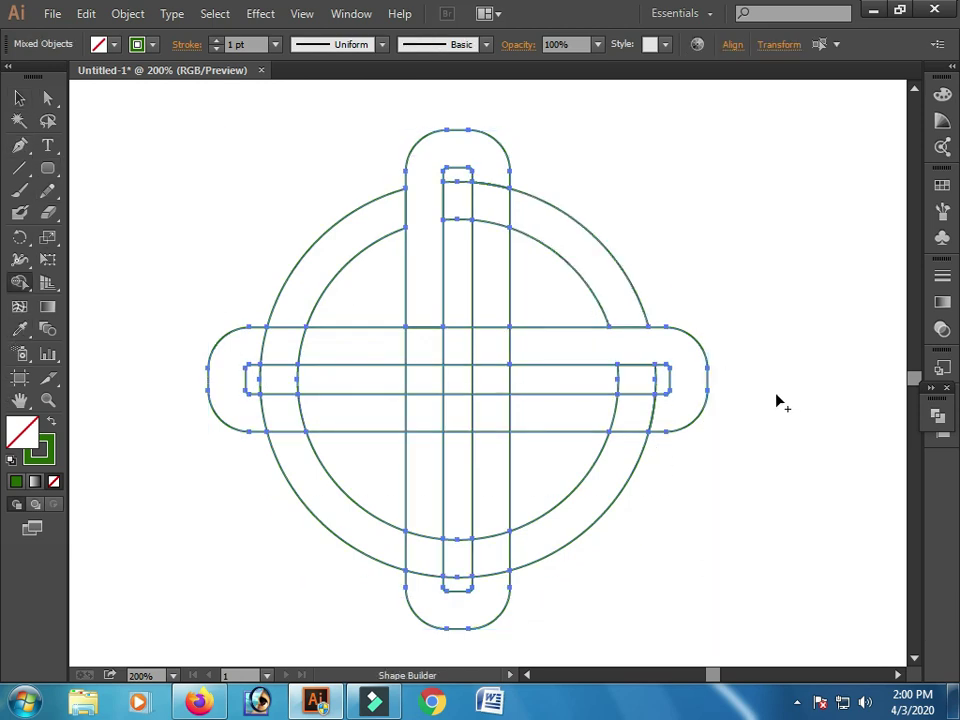
{"action": "left_click_drag", "start_coordinate": [457, 199], "coordinate": [540, 226]}
{"action": "left_click_drag", "start_coordinate": [638, 383], "coordinate": [624, 456]}
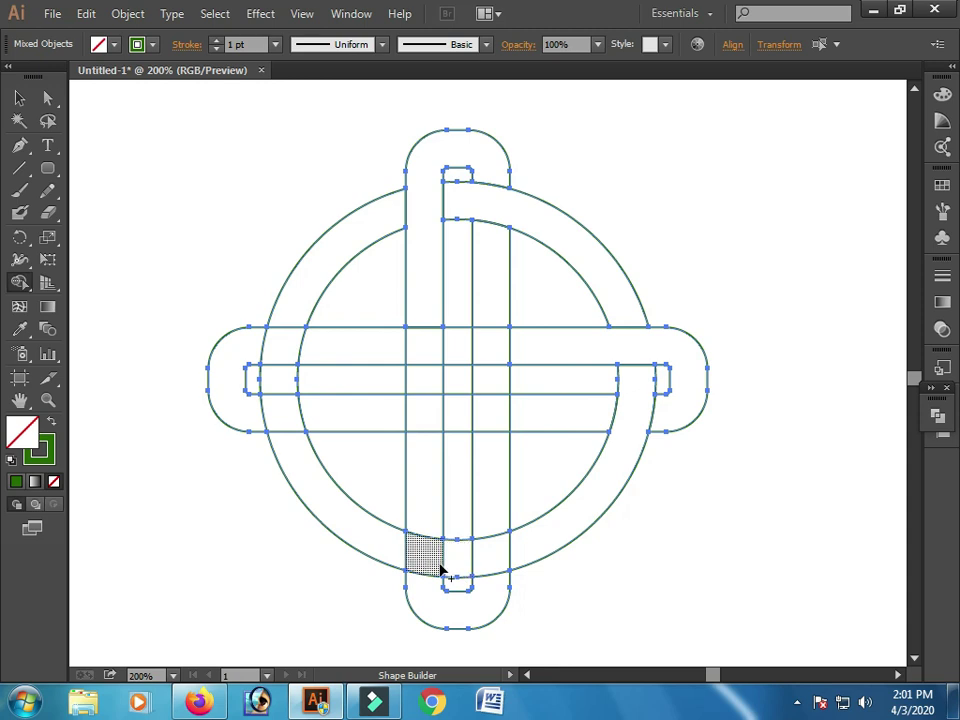
{"action": "left_click_drag", "start_coordinate": [456, 567], "coordinate": [430, 567]}
{"action": "left_click_drag", "start_coordinate": [282, 380], "coordinate": [293, 304]}
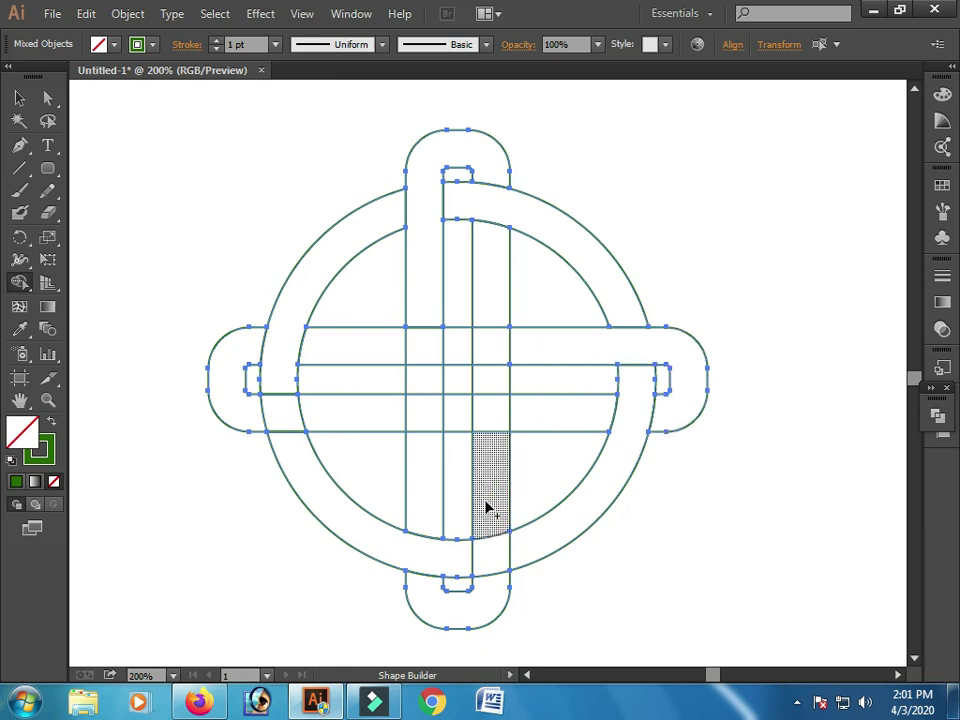
Merge the horizontal bar segments and the upper and lower vertical strip pieces
{"action": "left_click_drag", "start_coordinate": [405, 422], "coordinate": [257, 420]}
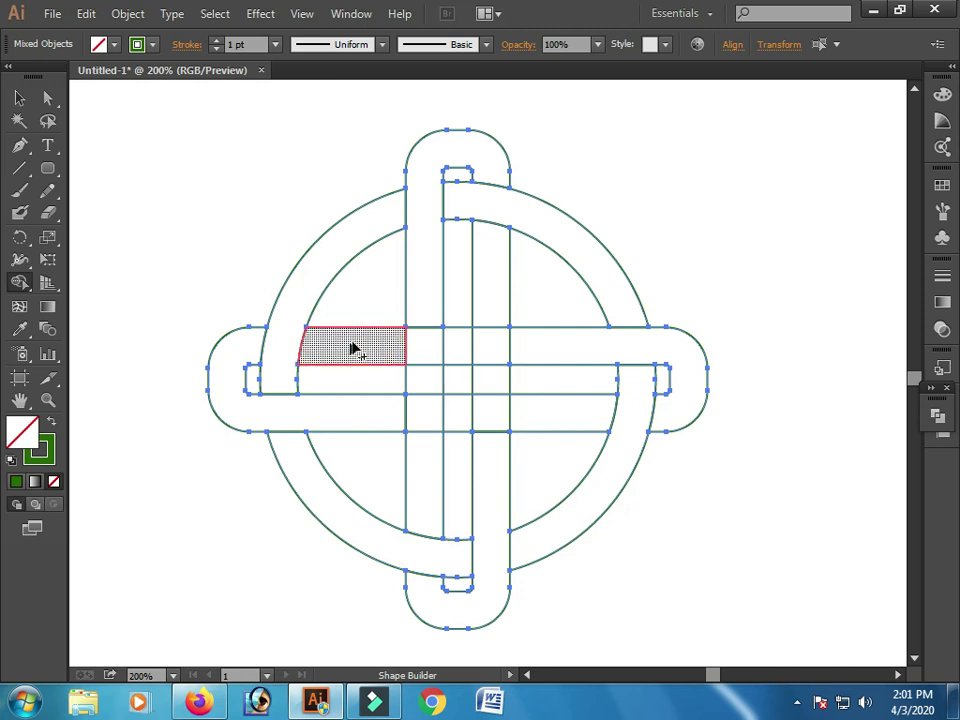
{"action": "left_click_drag", "start_coordinate": [345, 343], "coordinate": [455, 347]}
{"action": "left_click_drag", "start_coordinate": [610, 408], "coordinate": [460, 416]}
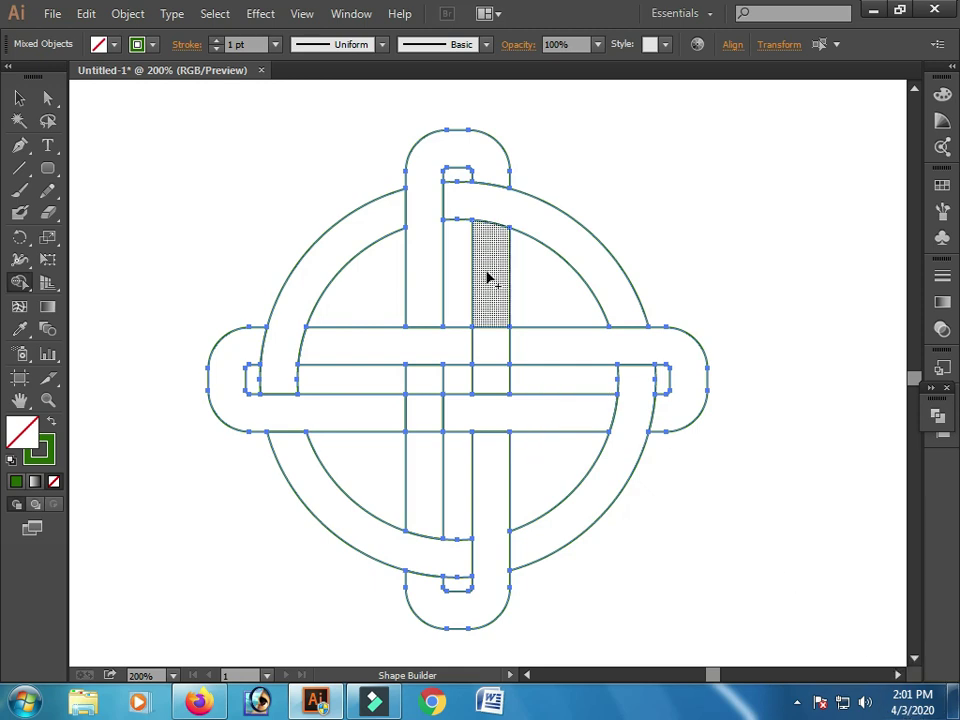
{"action": "left_click_drag", "start_coordinate": [484, 280], "coordinate": [492, 375]}
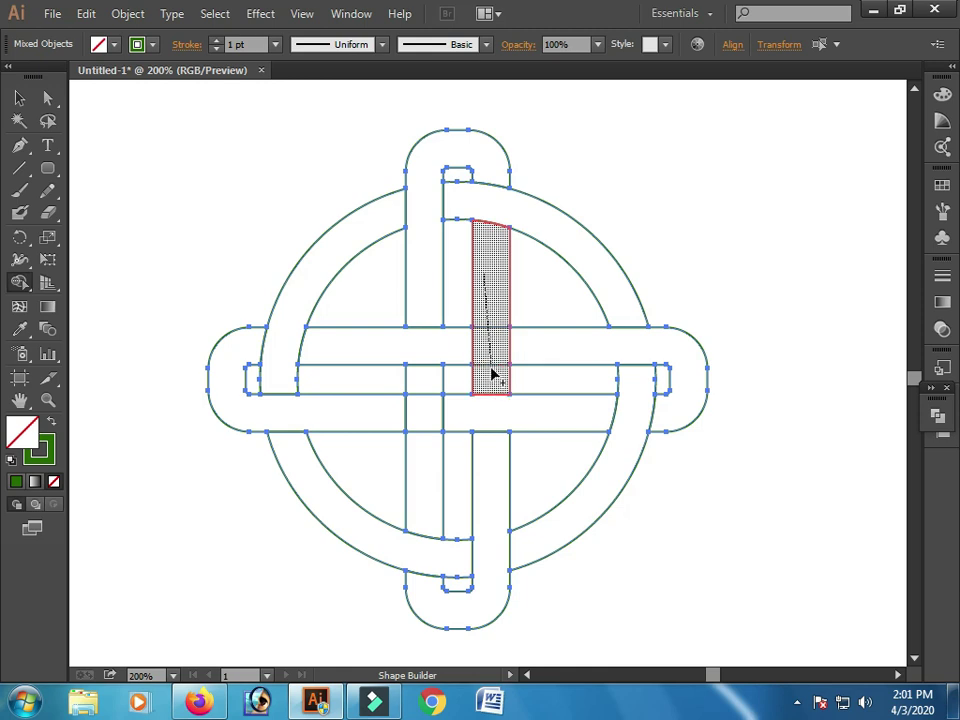
{"action": "left_click_drag", "start_coordinate": [420, 500], "coordinate": [422, 403]}
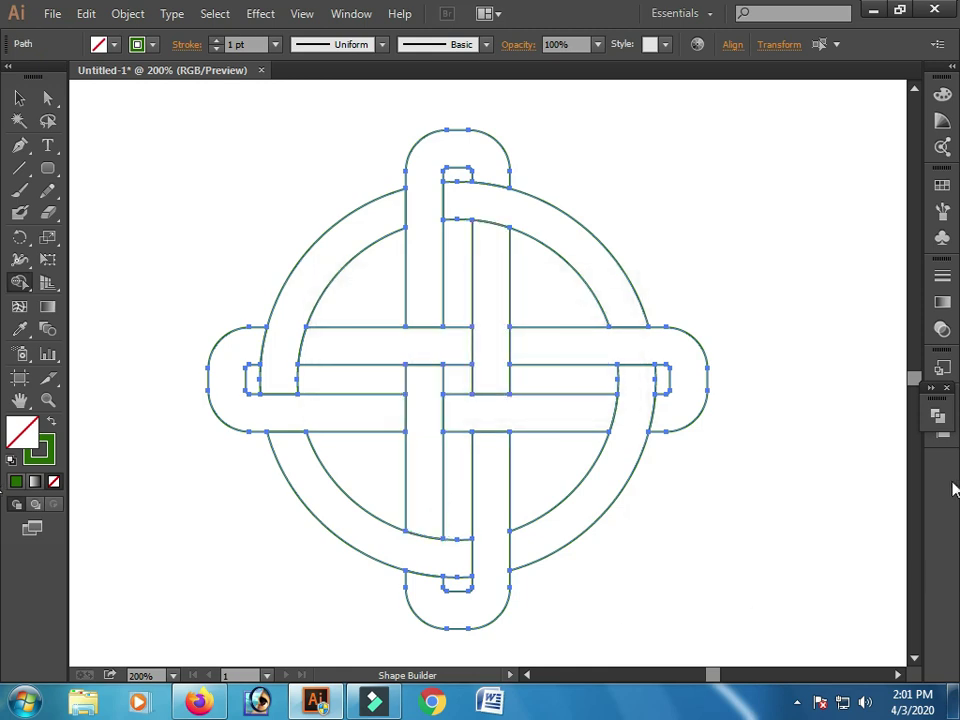
Verify the vertical strip is now a single merged piece
{"action": "left_click", "coordinate": [19, 97]}
{"action": "left_click", "coordinate": [118, 193]}
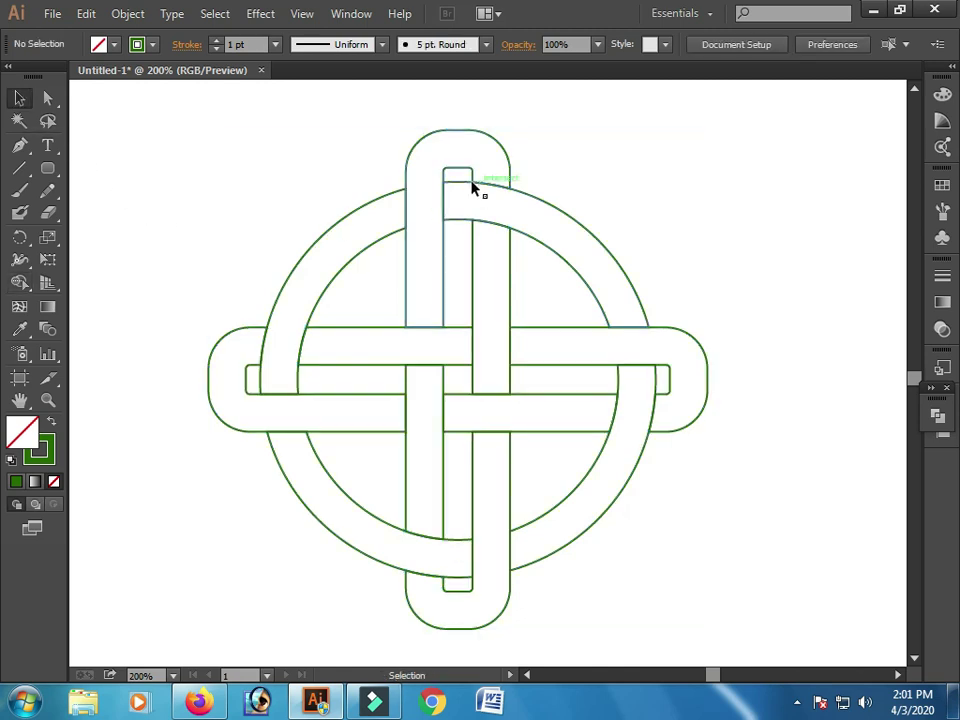
{"action": "left_click", "coordinate": [474, 187]}
{"action": "left_click", "coordinate": [366, 297]}
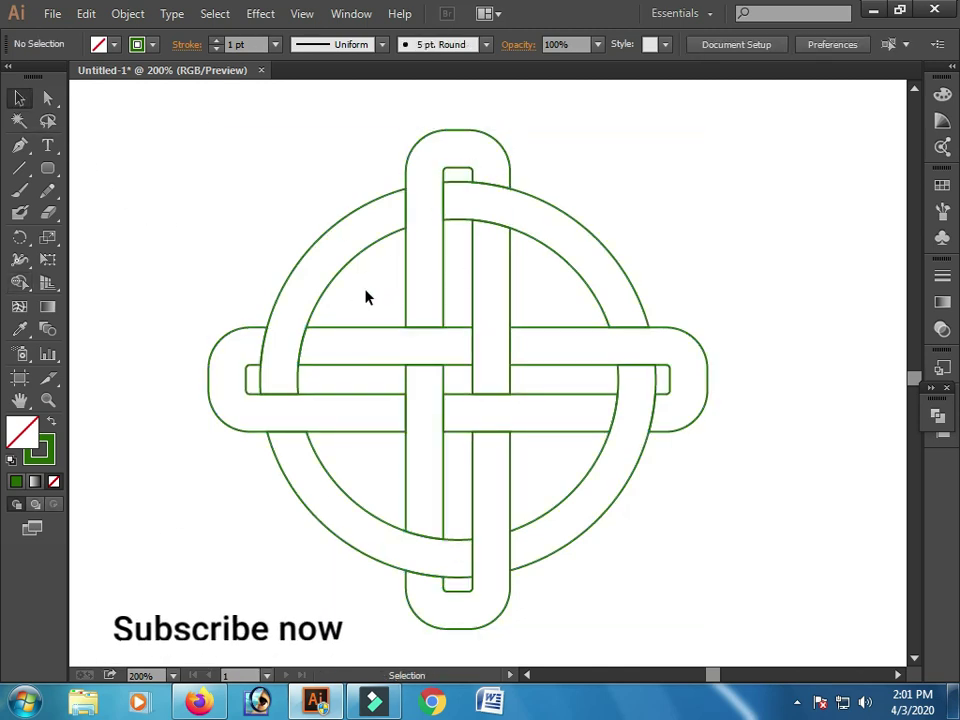
Pull the upper-left ring arc out to inspect it, then undo to restore it
{"action": "left_click_drag", "start_coordinate": [349, 272], "coordinate": [252, 250]}
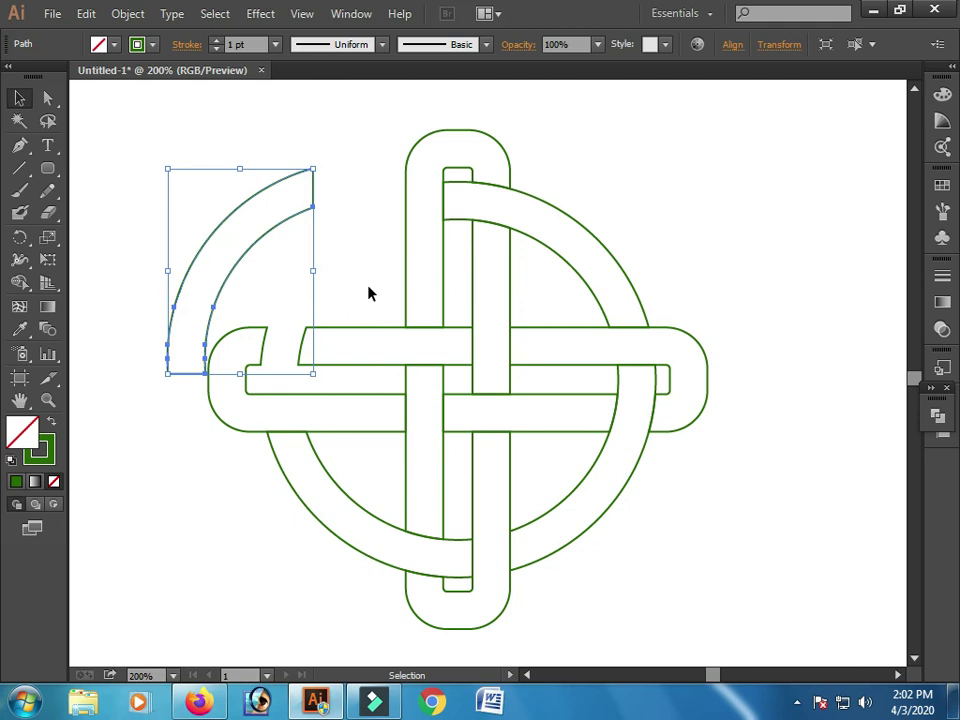
{"action": "left_click_drag", "start_coordinate": [389, 297], "coordinate": [315, 231]}
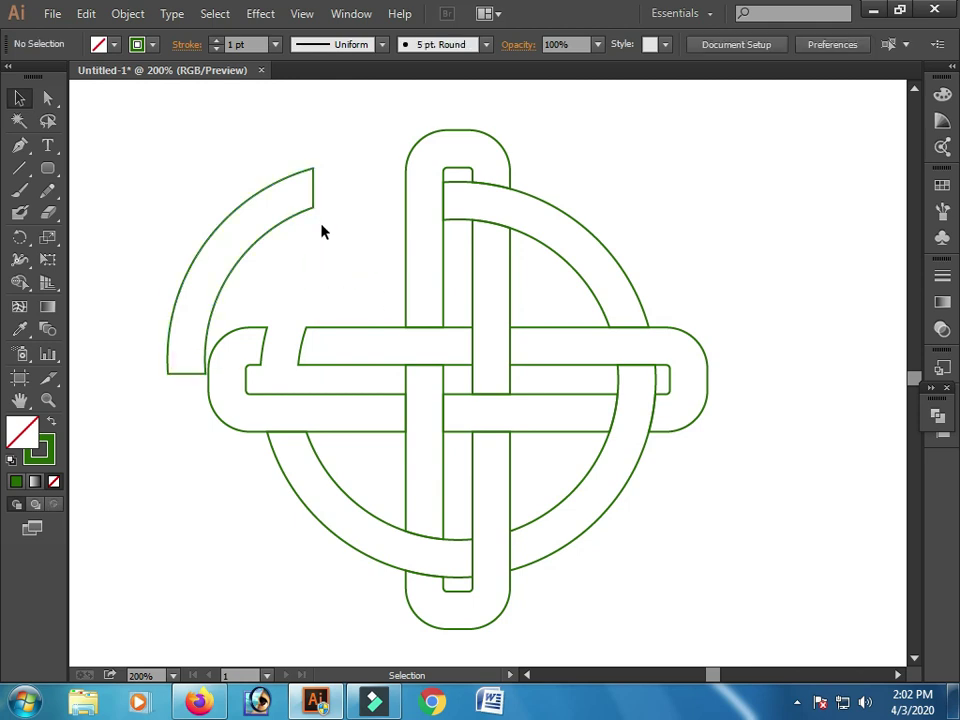
{"action": "key", "text": "ctrl+z"}
{"action": "left_click", "coordinate": [690, 229]}
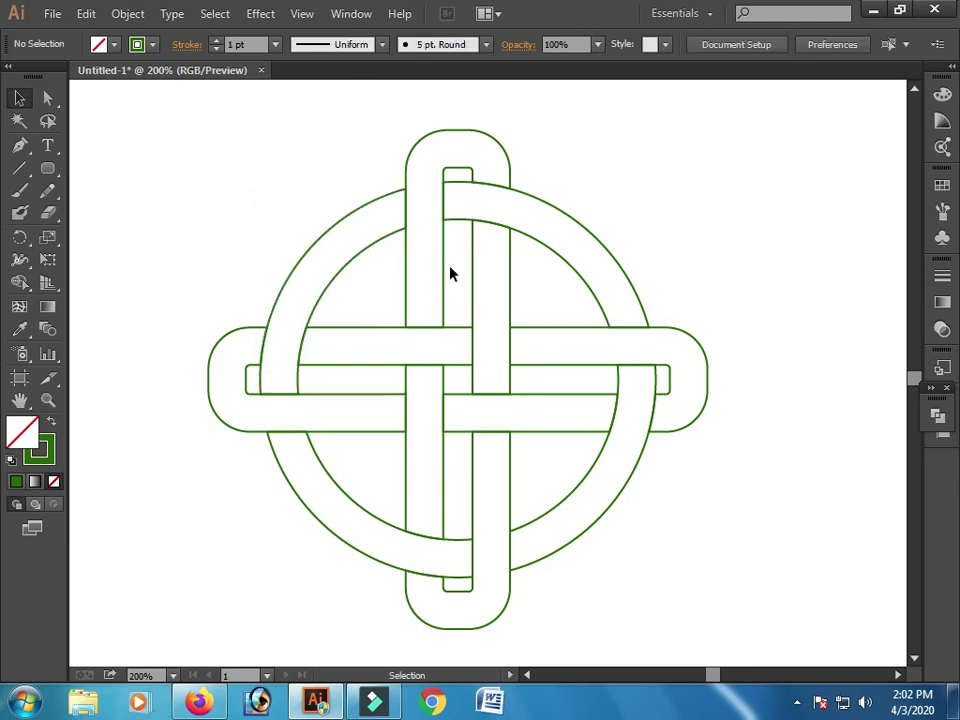
{"action": "left_click_drag", "start_coordinate": [321, 193], "coordinate": [741, 631]}
{"action": "left_click", "coordinate": [780, 396]}
Give every knot piece a near-black 3 pt stroke
{"action": "left_click_drag", "start_coordinate": [208, 138], "coordinate": [755, 606]}
{"action": "left_click", "coordinate": [38, 450]}
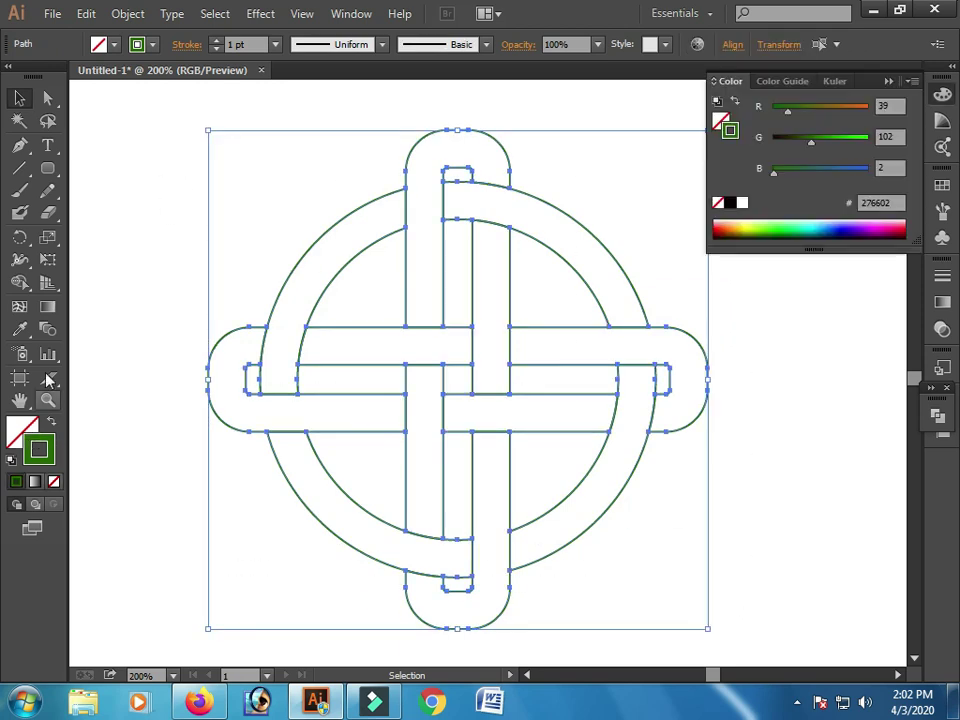
{"action": "left_click", "coordinate": [148, 44]}
{"action": "left_click", "coordinate": [26, 132]}
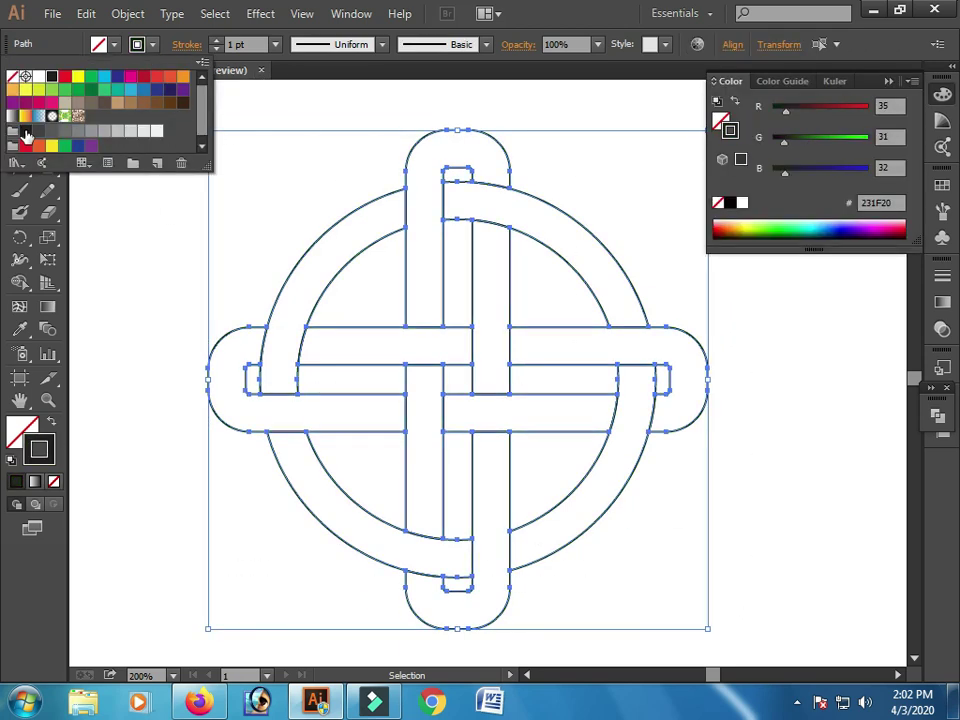
{"action": "left_click", "coordinate": [216, 41]}
{"action": "left_click", "coordinate": [216, 46]}
Deselect the knot and close the Color panel
{"action": "left_click", "coordinate": [131, 271]}
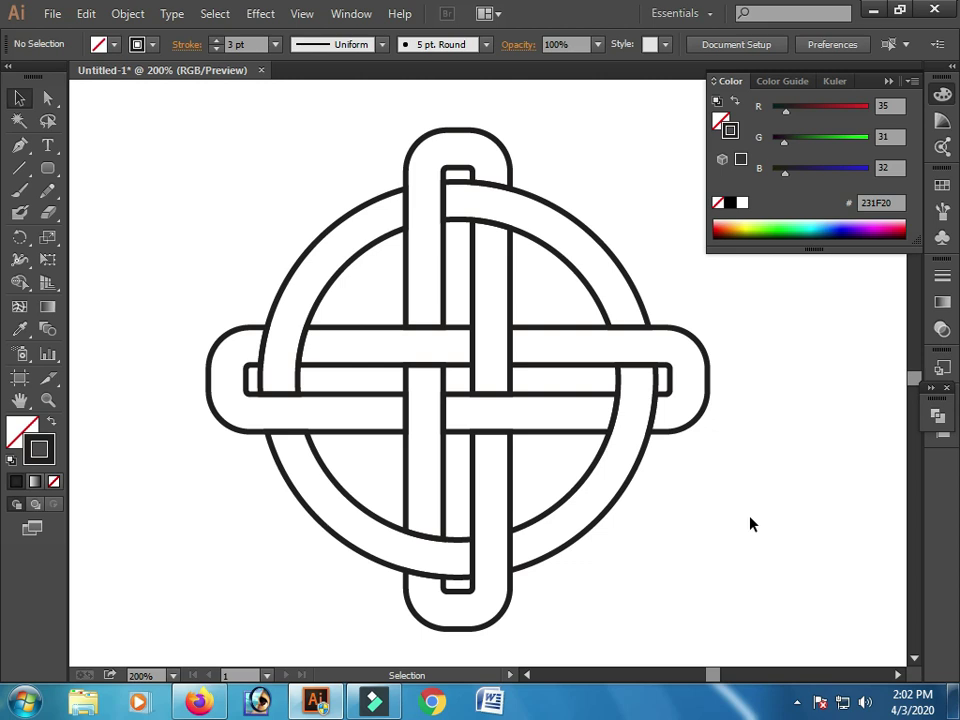
{"action": "left_click", "coordinate": [458, 168]}
{"action": "left_click", "coordinate": [608, 178]}
{"action": "left_click", "coordinate": [690, 110]}
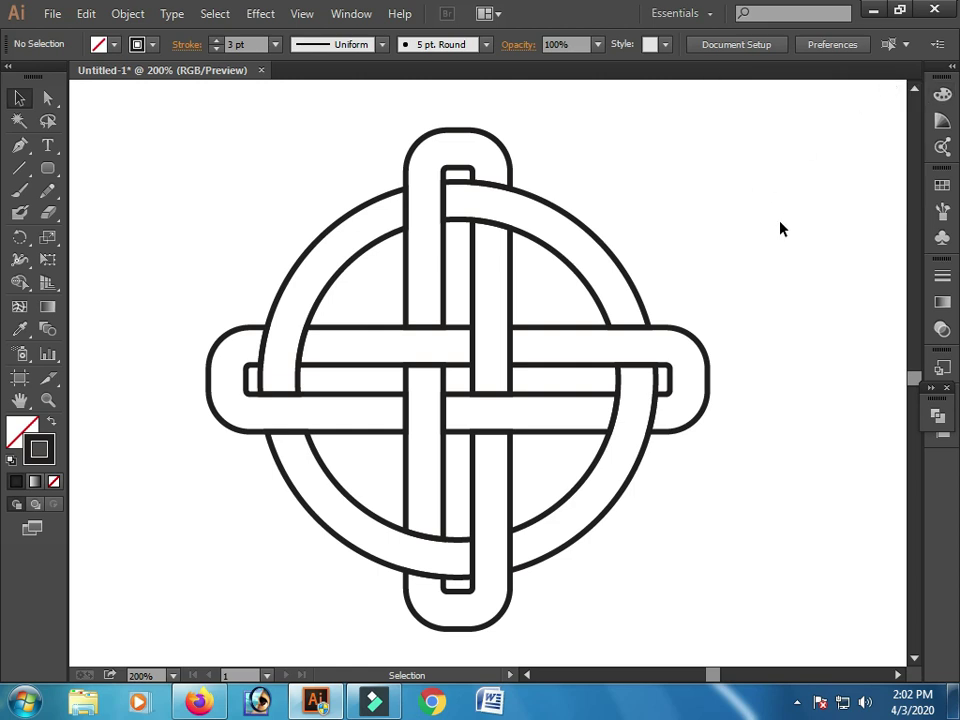
Fill the upper-left ring arc with light cyan A8E9F4
{"action": "left_click_drag", "start_coordinate": [216, 154], "coordinate": [734, 498]}
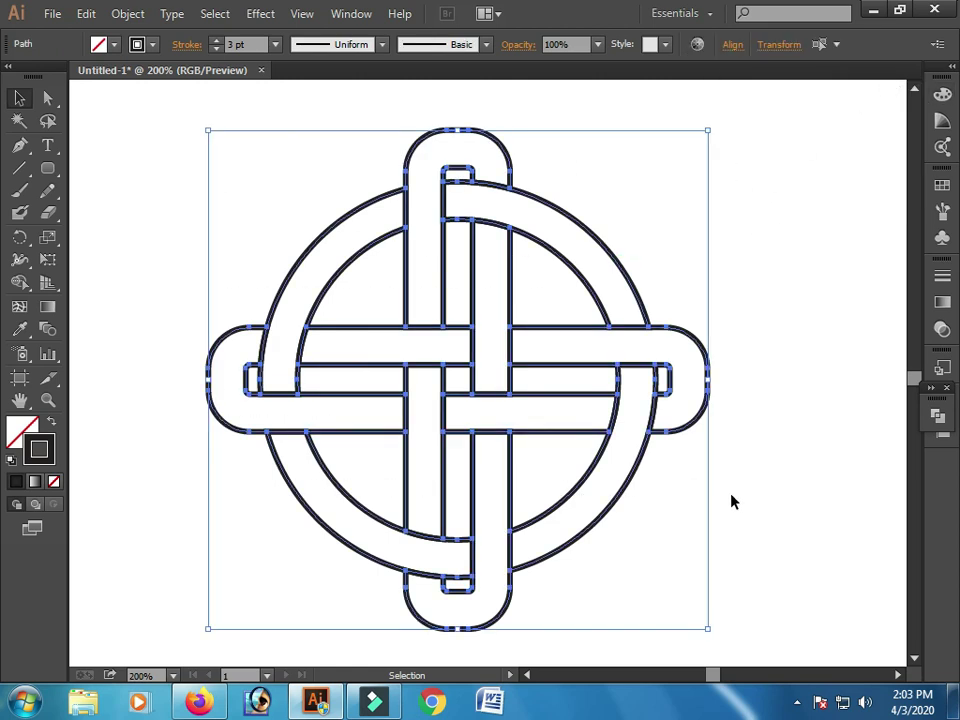
{"action": "left_click", "coordinate": [785, 360]}
{"action": "left_click", "coordinate": [355, 263]}
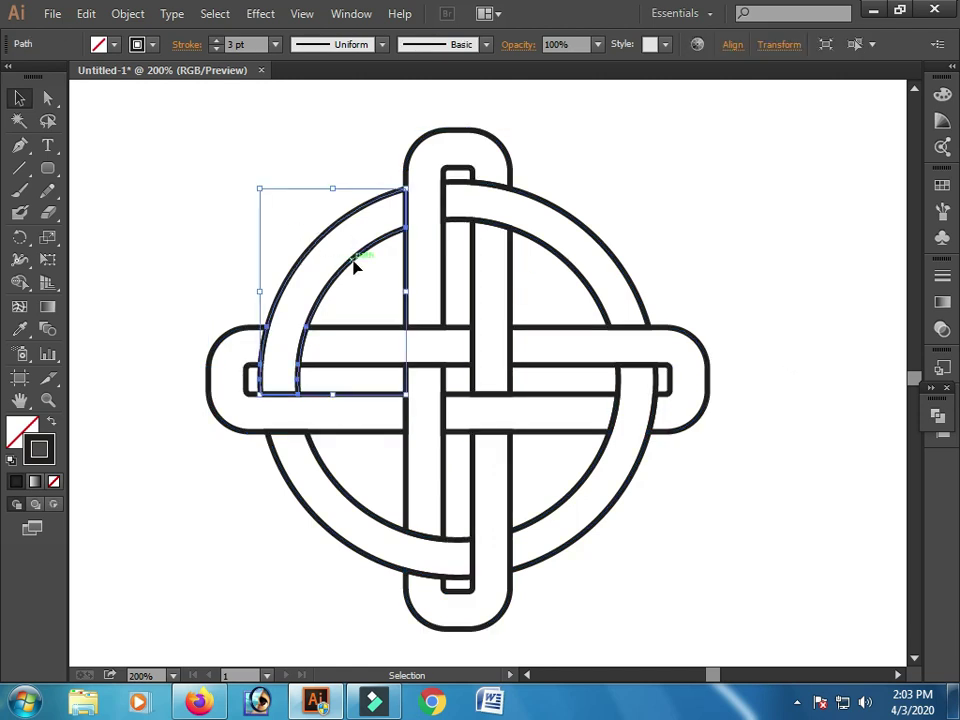
{"action": "double_click", "coordinate": [40, 448]}
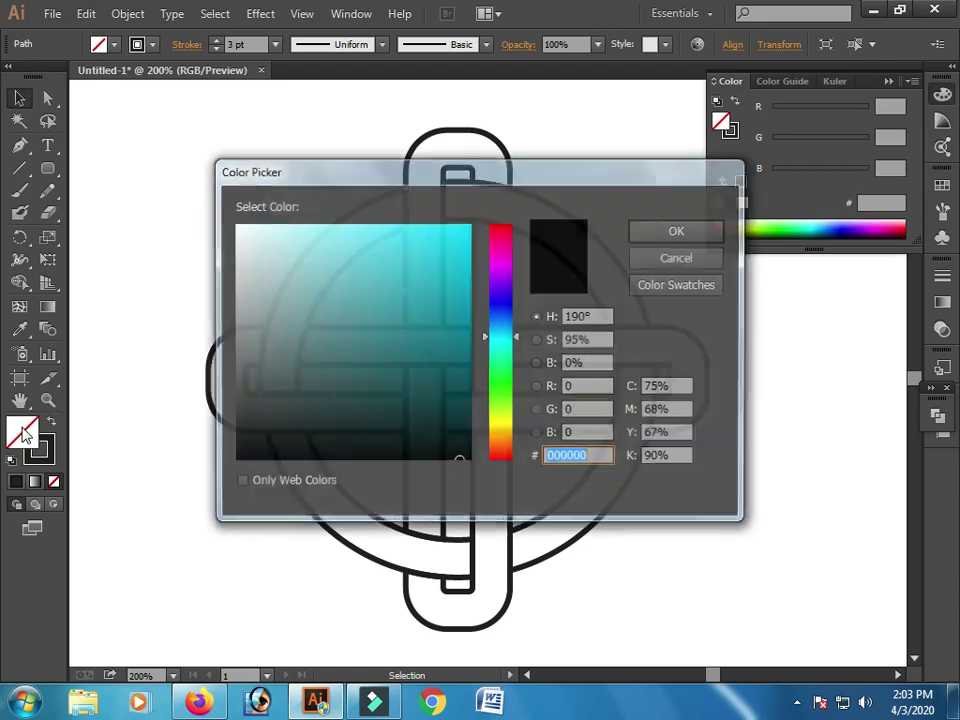
{"action": "left_click", "coordinate": [307, 231]}
{"action": "left_click", "coordinate": [647, 225]}
{"action": "left_click", "coordinate": [579, 180]}
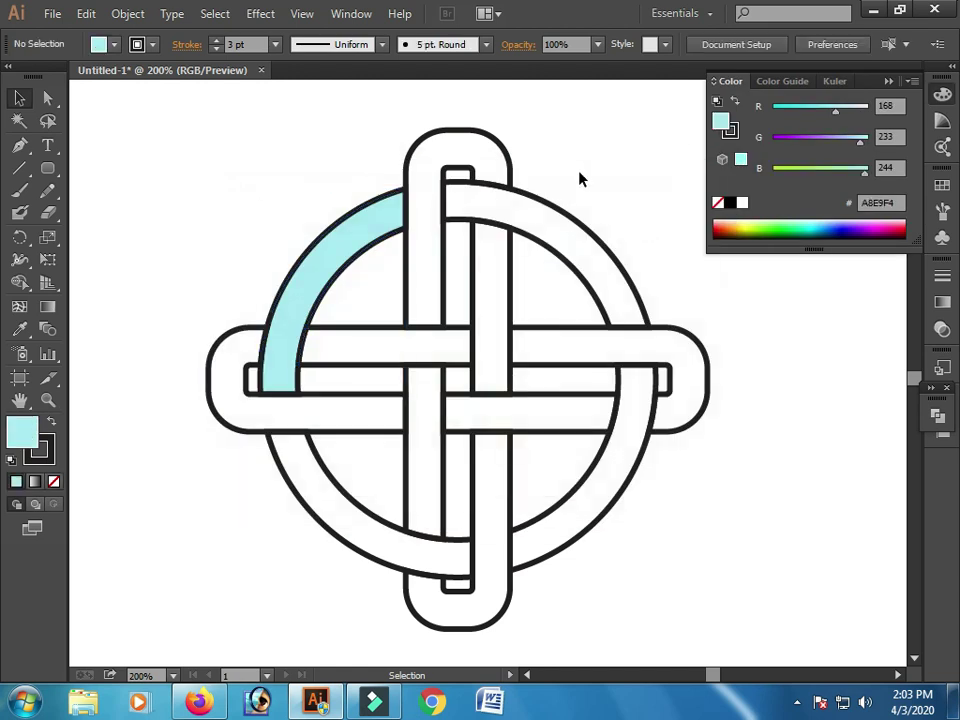
Copy the cyan fill onto the other three ring arcs with the Eyedropper
{"action": "left_click", "coordinate": [592, 245]}
{"action": "left_click", "coordinate": [450, 553], "text": "shift"}
{"action": "left_click", "coordinate": [270, 490], "text": "shift"}
{"action": "key", "text": "i"}
{"action": "left_click", "coordinate": [278, 265]}
{"action": "key", "text": "v"}
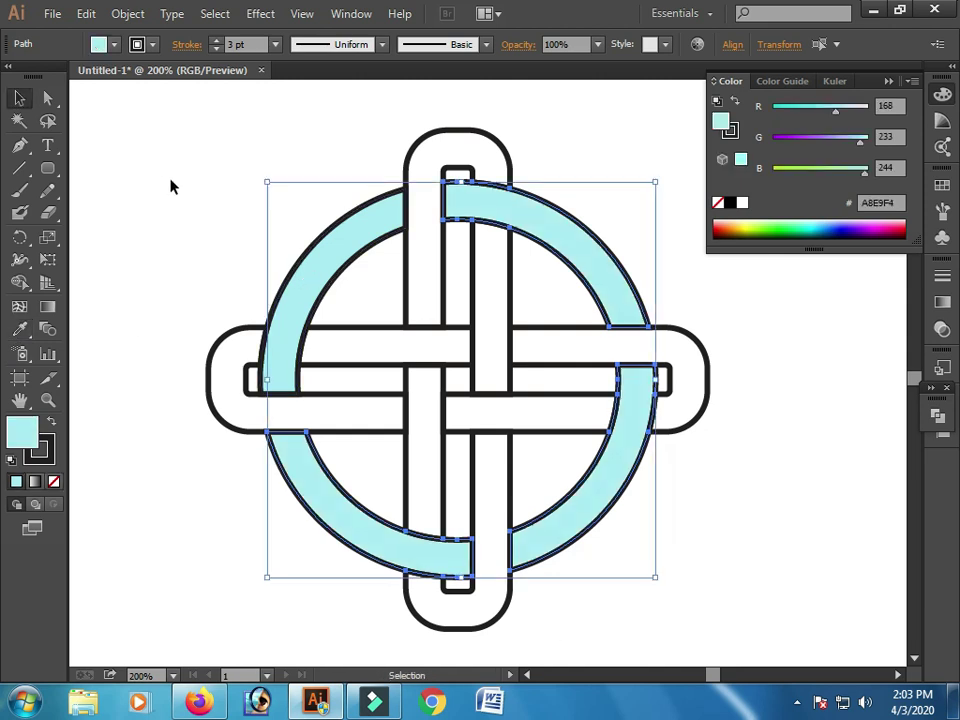
{"action": "left_click", "coordinate": [808, 530]}
Fill the top loop of the vertical band with light pink F7B2F7
{"action": "left_click", "coordinate": [442, 132]}
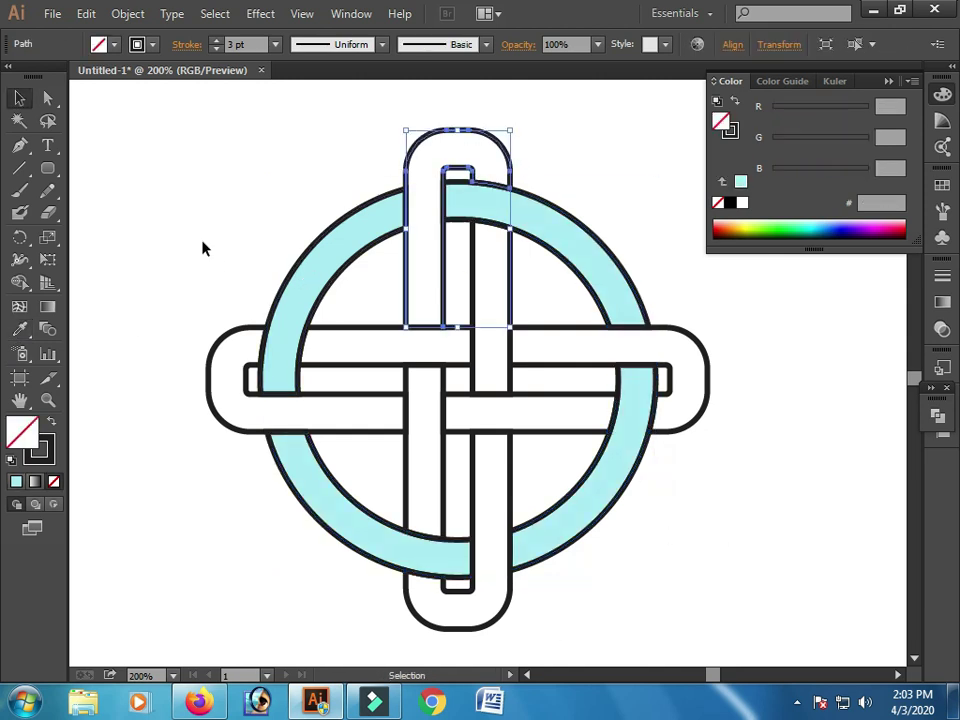
{"action": "double_click", "coordinate": [28, 432]}
{"action": "left_click", "coordinate": [505, 350]}
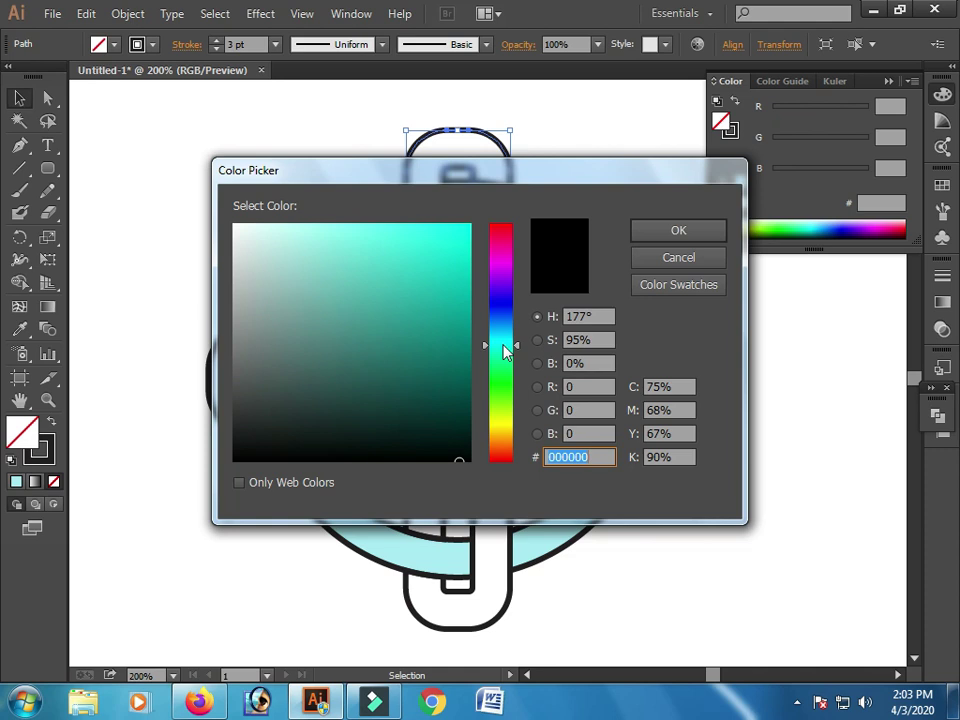
{"action": "left_click_drag", "start_coordinate": [505, 348], "coordinate": [510, 262]}
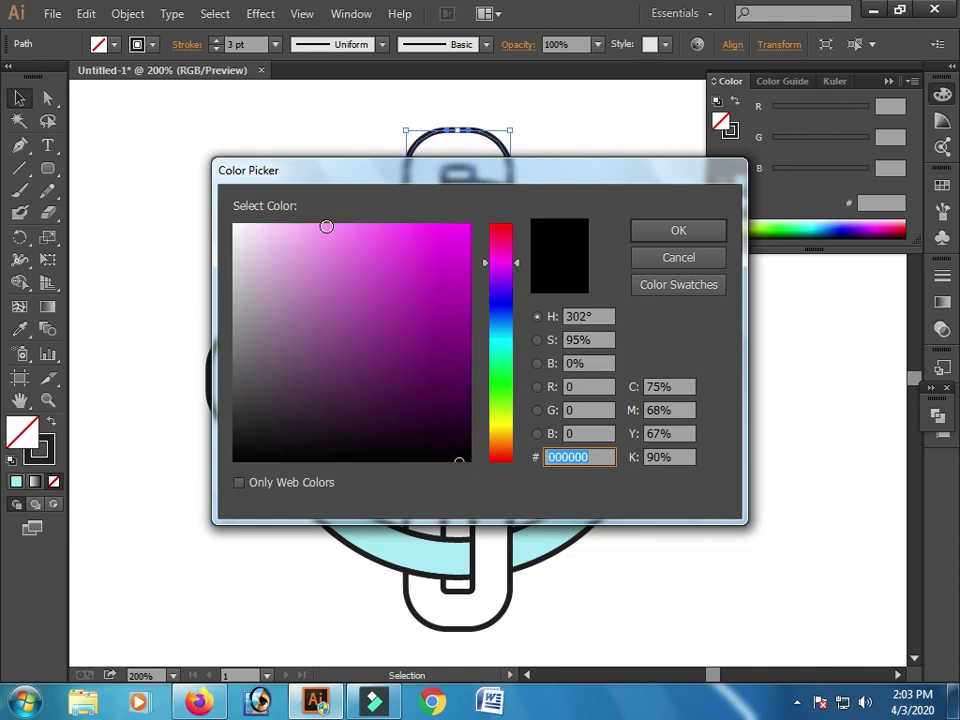
{"action": "left_click", "coordinate": [314, 230]}
{"action": "left_click", "coordinate": [298, 229]}
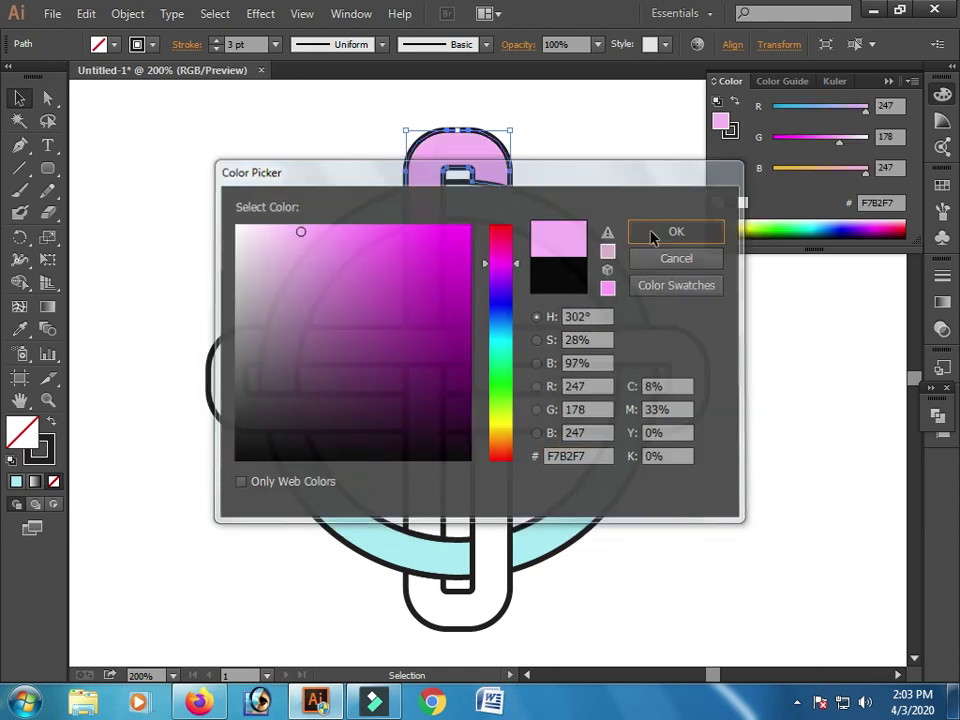
{"action": "left_click", "coordinate": [678, 230]}
Copy the pink fill onto the lower and right vertical pieces with the Eyedropper
{"action": "left_click", "coordinate": [544, 465]}
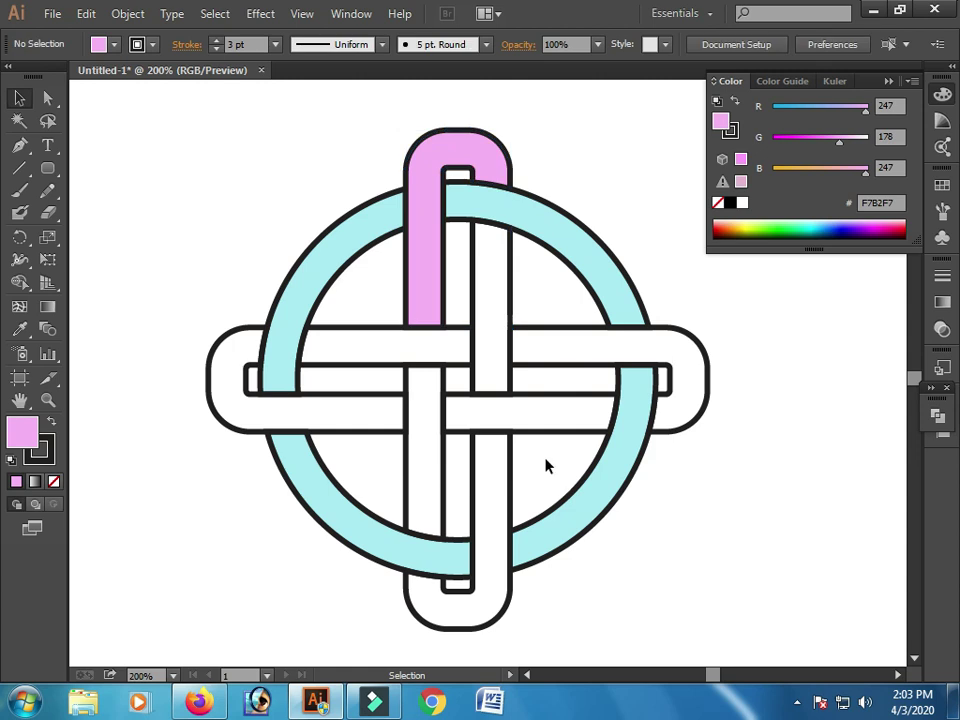
{"action": "left_click", "coordinate": [450, 176]}
{"action": "left_click", "coordinate": [411, 598], "text": "shift"}
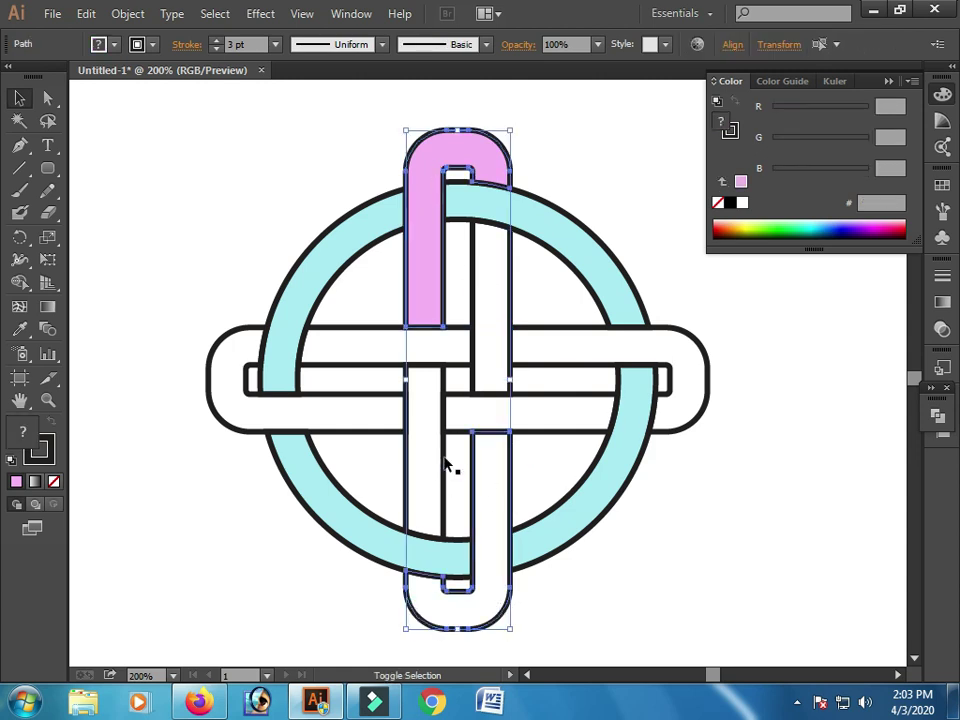
{"action": "left_click", "coordinate": [473, 278], "text": "shift"}
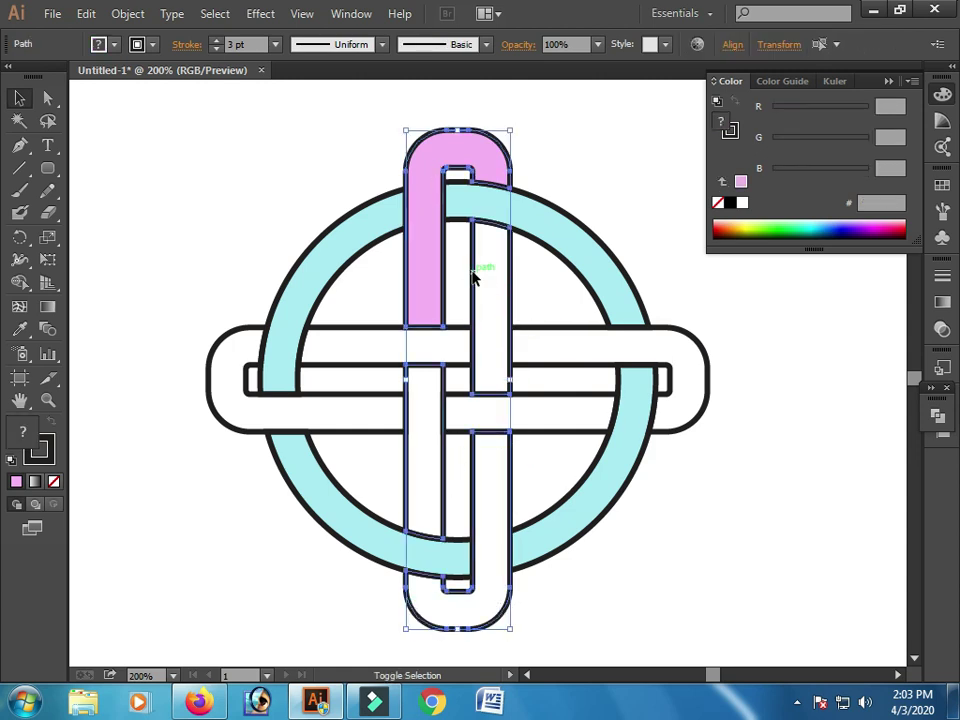
{"action": "left_click", "coordinate": [19, 329]}
{"action": "left_click", "coordinate": [424, 170]}
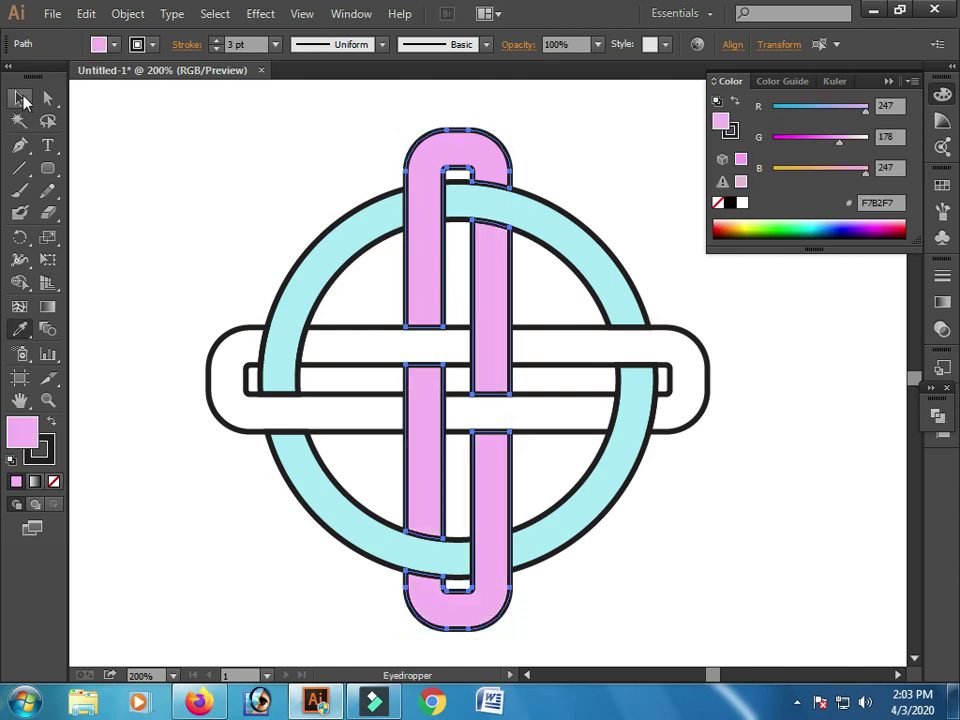
{"action": "left_click", "coordinate": [22, 100]}
{"action": "left_click", "coordinate": [158, 246]}
Fill the left horizontal band piece with light yellow F0F97A
{"action": "scroll", "coordinate": [651, 529], "scroll_direction": "down", "scroll_amount": 3}
{"action": "left_click_drag", "start_coordinate": [193, 266], "coordinate": [250, 350]}
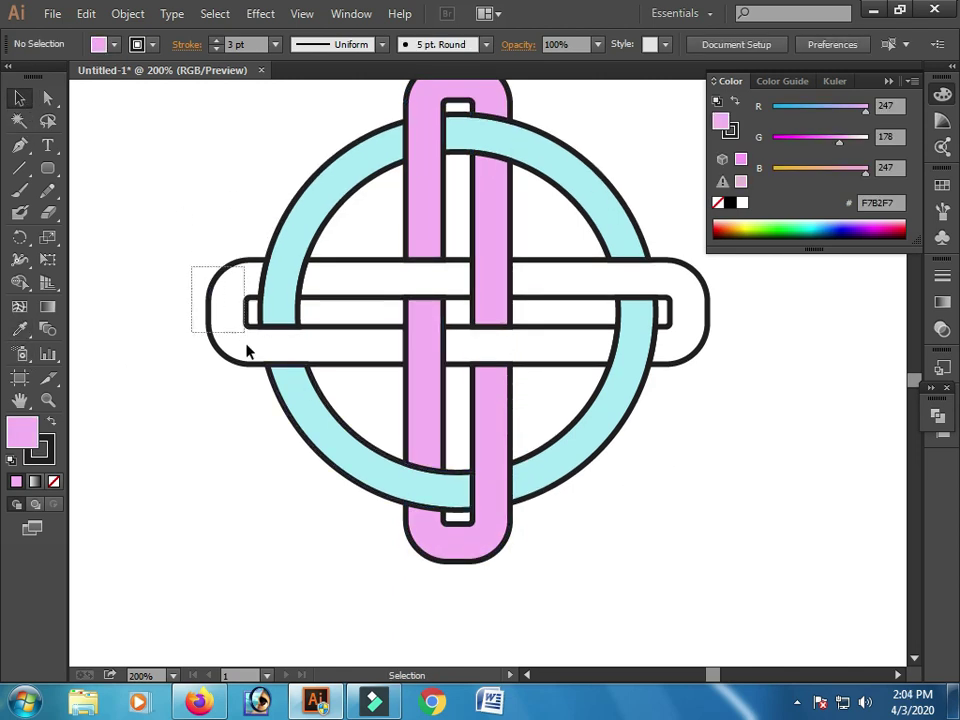
{"action": "double_click", "coordinate": [38, 448]}
{"action": "left_click_drag", "start_coordinate": [505, 396], "coordinate": [505, 418]}
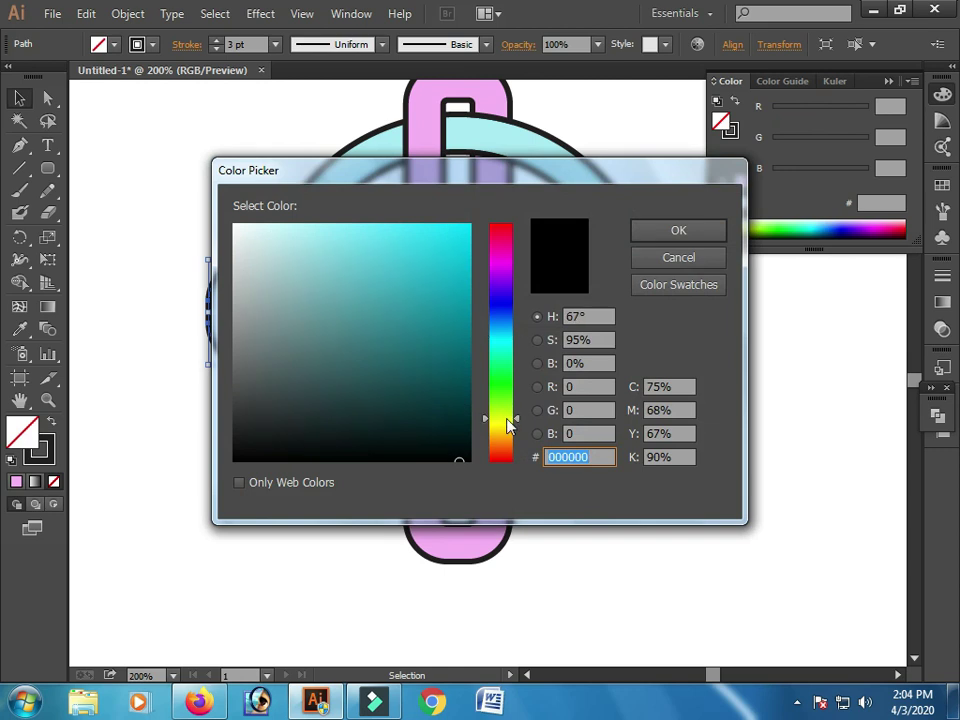
{"action": "mouse_move", "coordinate": [352, 243]}
{"action": "left_mouse_down"}
{"action": "mouse_move", "coordinate": [336, 227]}
{"action": "mouse_move", "coordinate": [355, 227]}
{"action": "left_mouse_up"}
{"action": "left_click", "coordinate": [715, 230]}
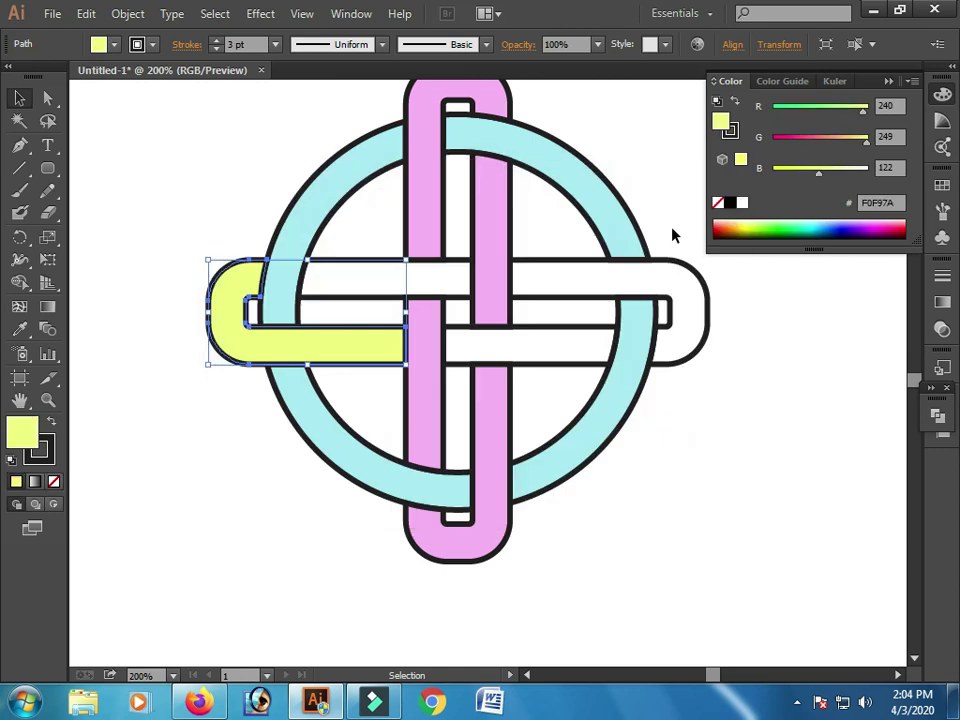
Copy the yellow fill onto the remaining three horizontal band pieces with the Eyedropper
{"action": "left_click", "coordinate": [686, 358]}
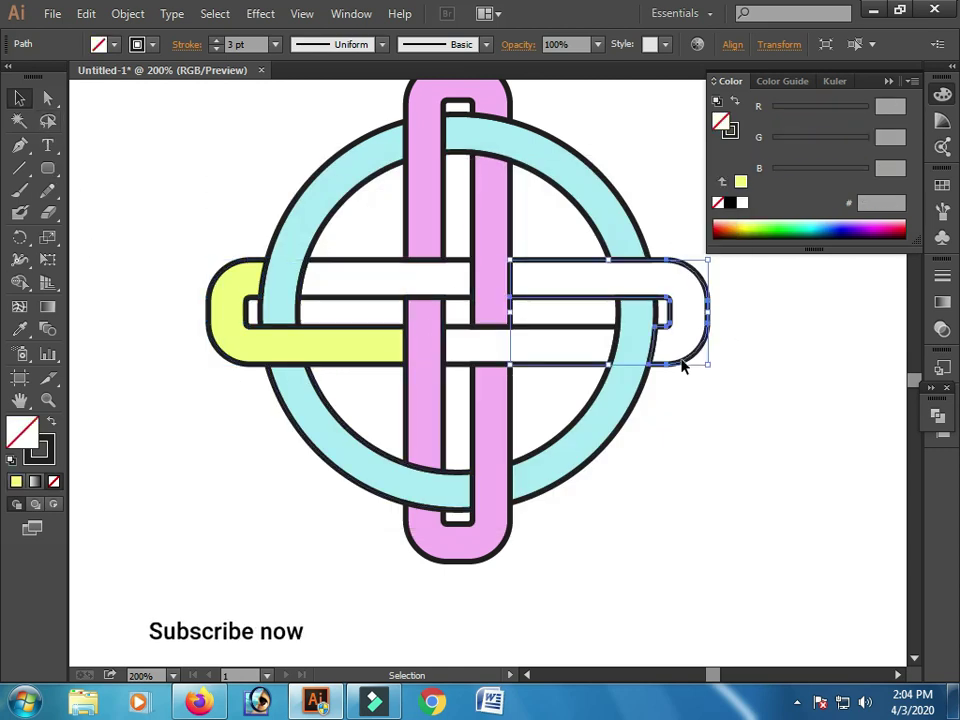
{"action": "left_click", "coordinate": [465, 334], "text": "shift"}
{"action": "left_click", "coordinate": [372, 263], "text": "shift"}
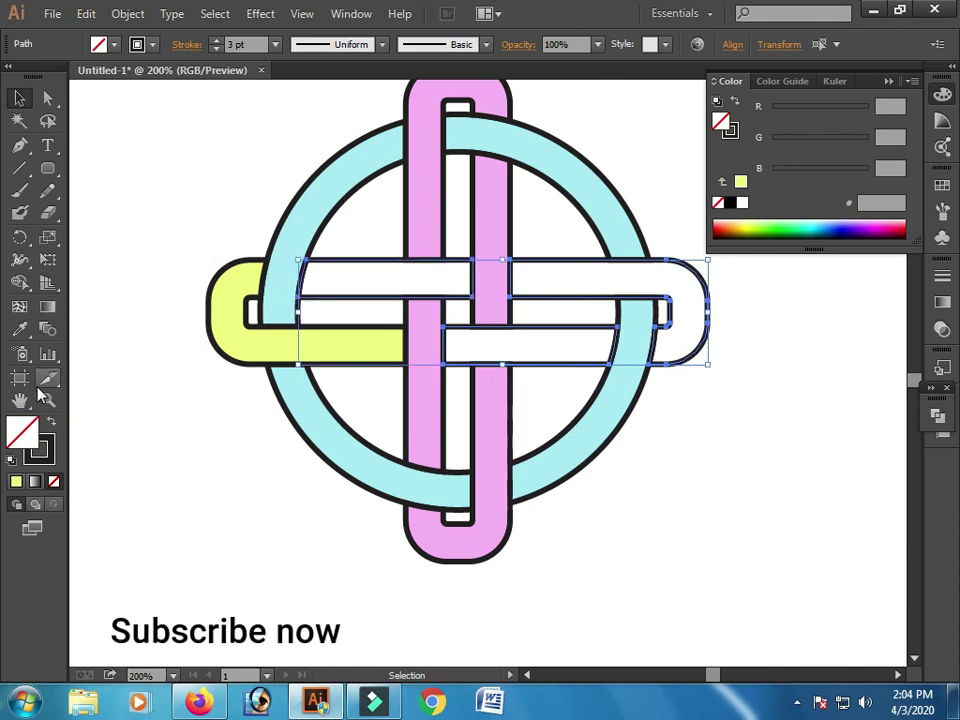
{"action": "key", "text": "i"}
{"action": "left_click", "coordinate": [208, 324]}
{"action": "key", "text": "v"}
{"action": "left_click", "coordinate": [773, 422]}
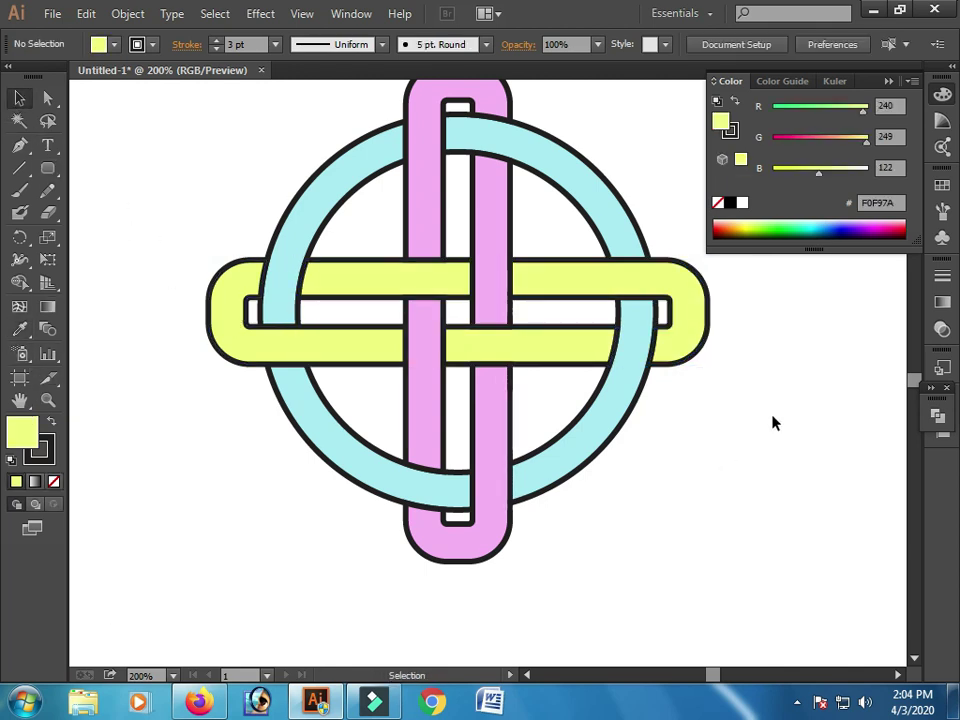
{"action": "left_click_drag", "start_coordinate": [773, 422], "coordinate": [883, 425]}
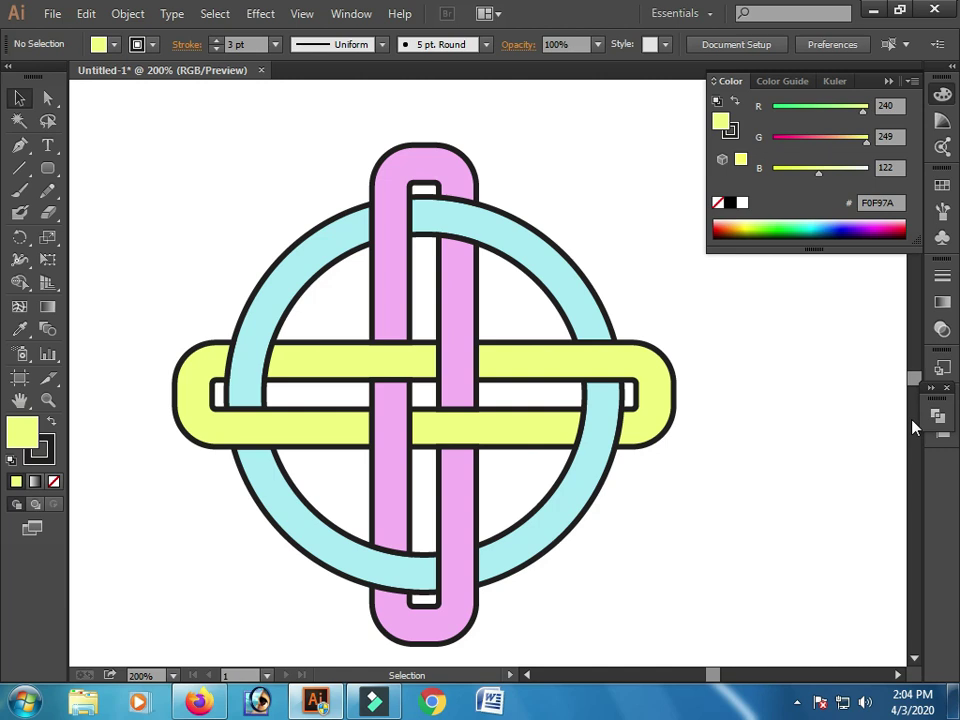
Close the Color panel flyout and pan across the finished coloured knot
{"action": "left_click", "coordinate": [876, 120]}
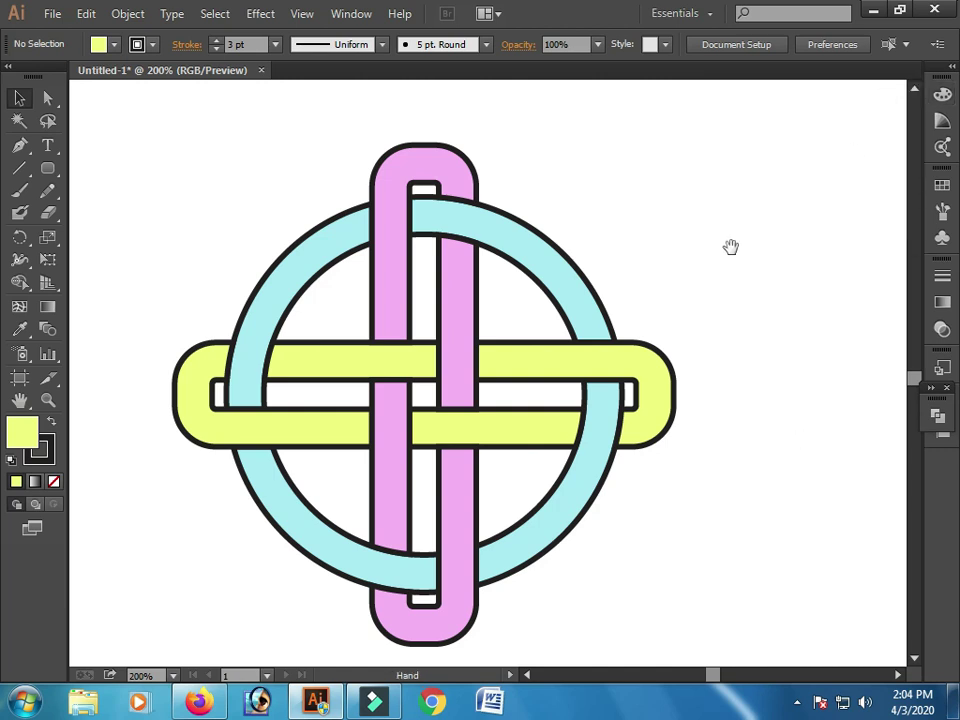
{"action": "left_click_drag", "start_coordinate": [730, 246], "coordinate": [786, 251]}
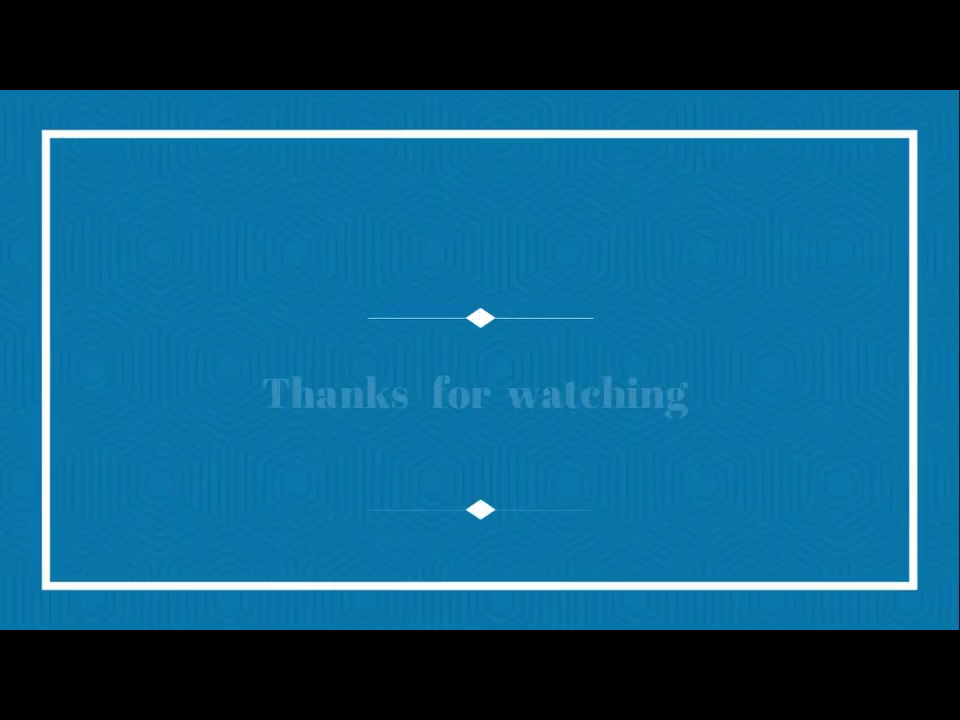